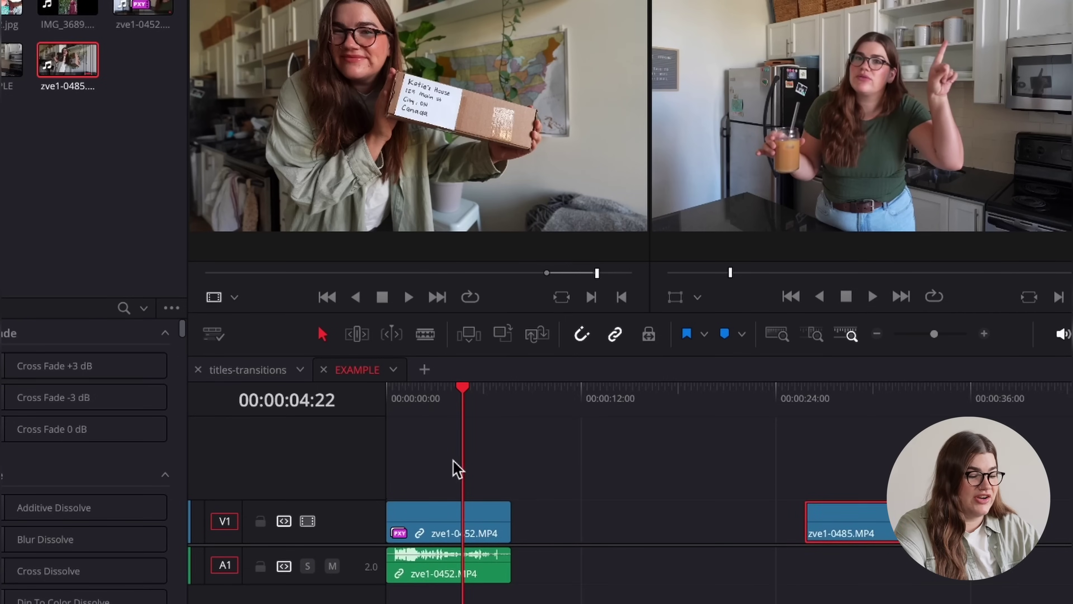
- Place _23 v1-2.jpg on track V2 above the kitchen clip and shift it right
scroll(455, 467, up, 5)
scroll(455, 467, left, 3)
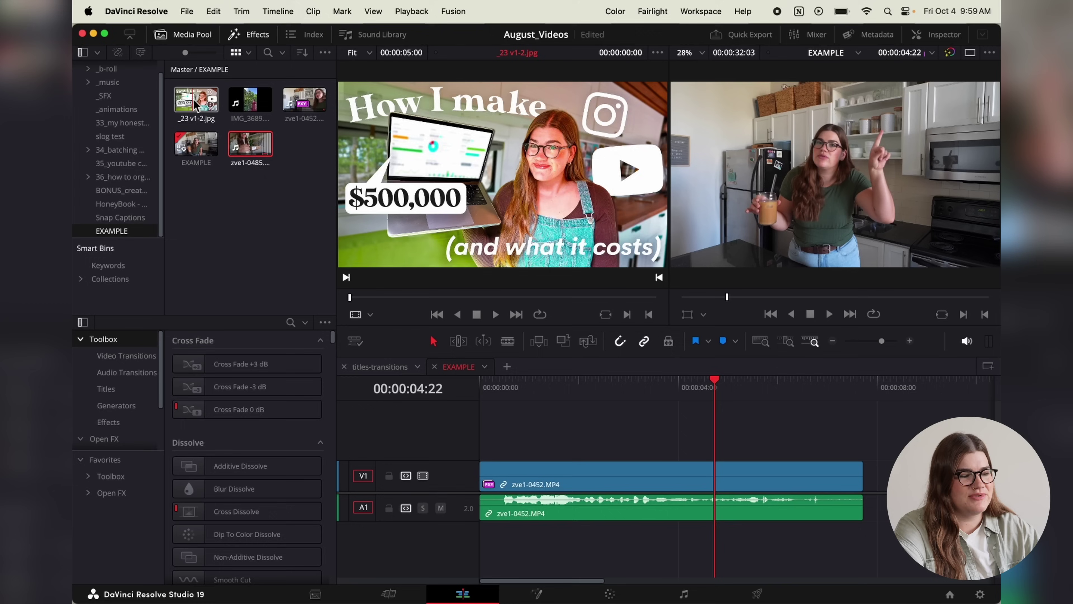
drag(196, 99, 593, 372)
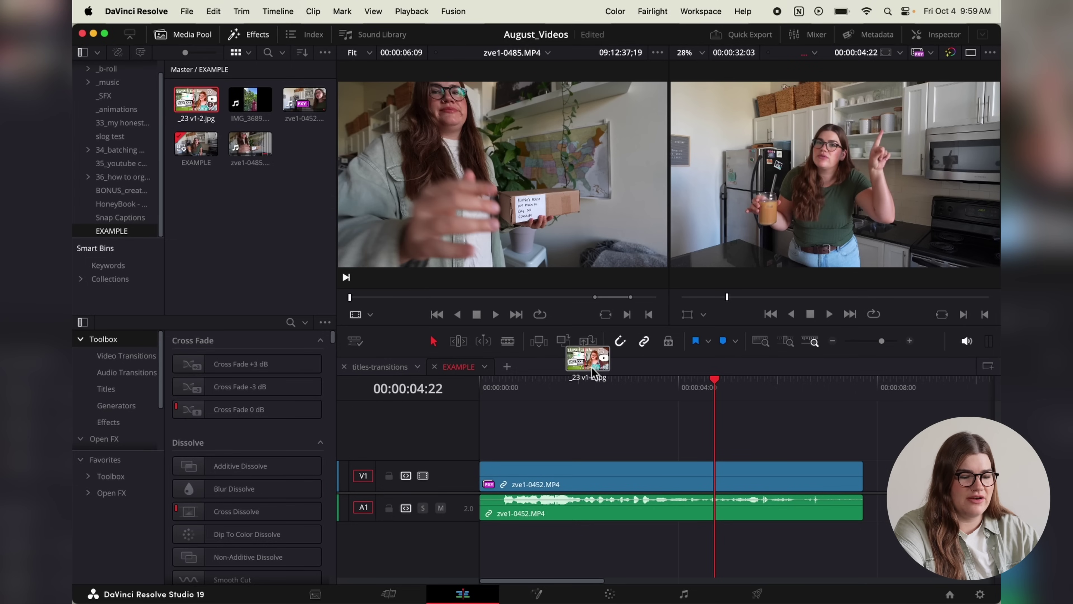
drag(697, 427, 706, 439)
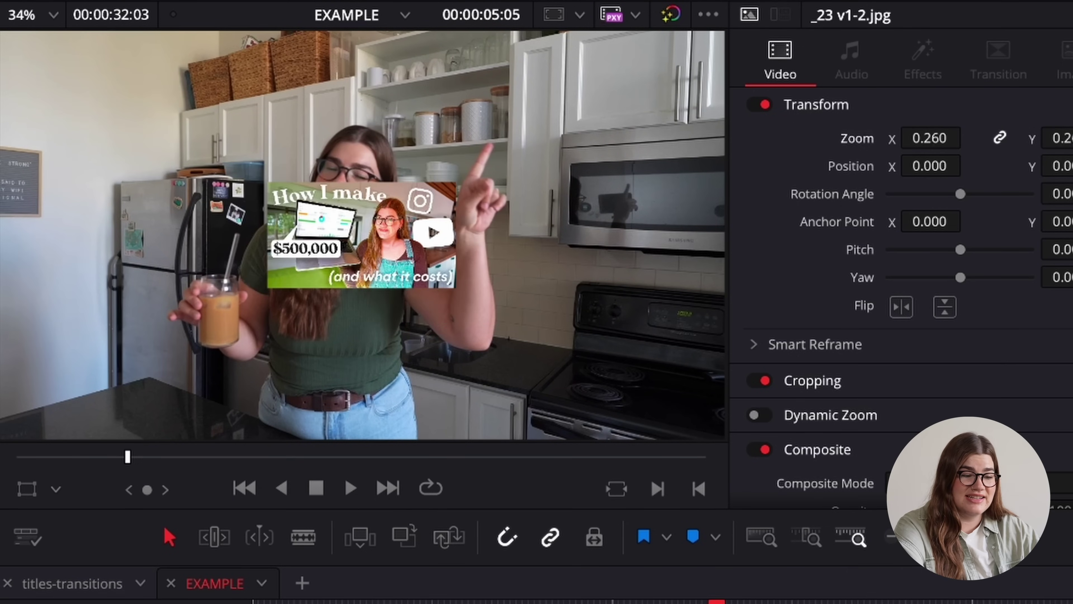
mouse_move(930, 166)
mouse_down()
mouse_move(963, 165)
mouse_move(940, 167)
mouse_up()
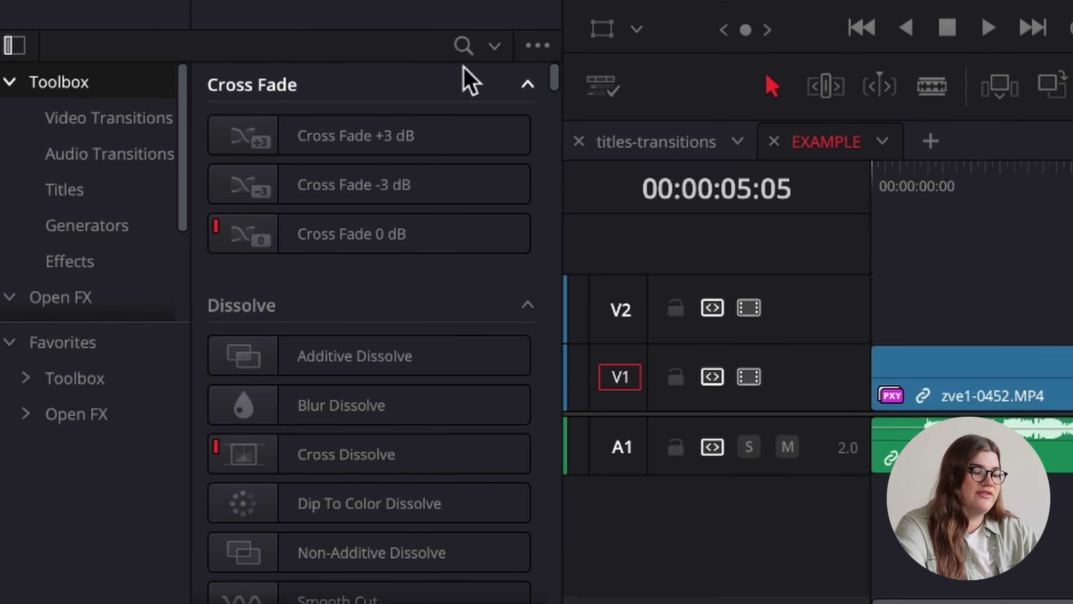
- Search the Effects library across All Folders for 'camera'
click(463, 46)
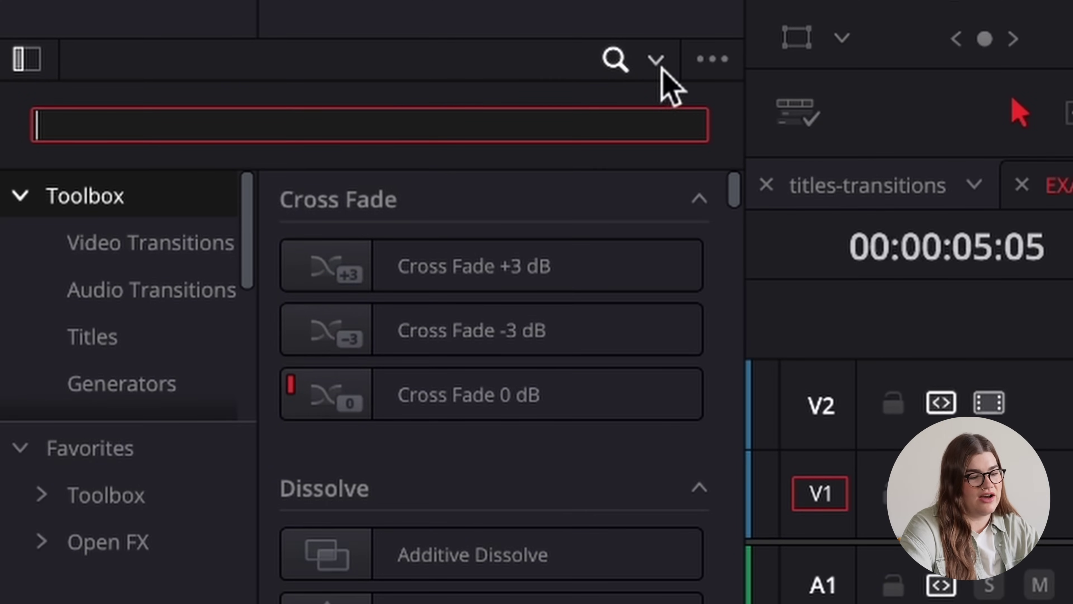
click(656, 60)
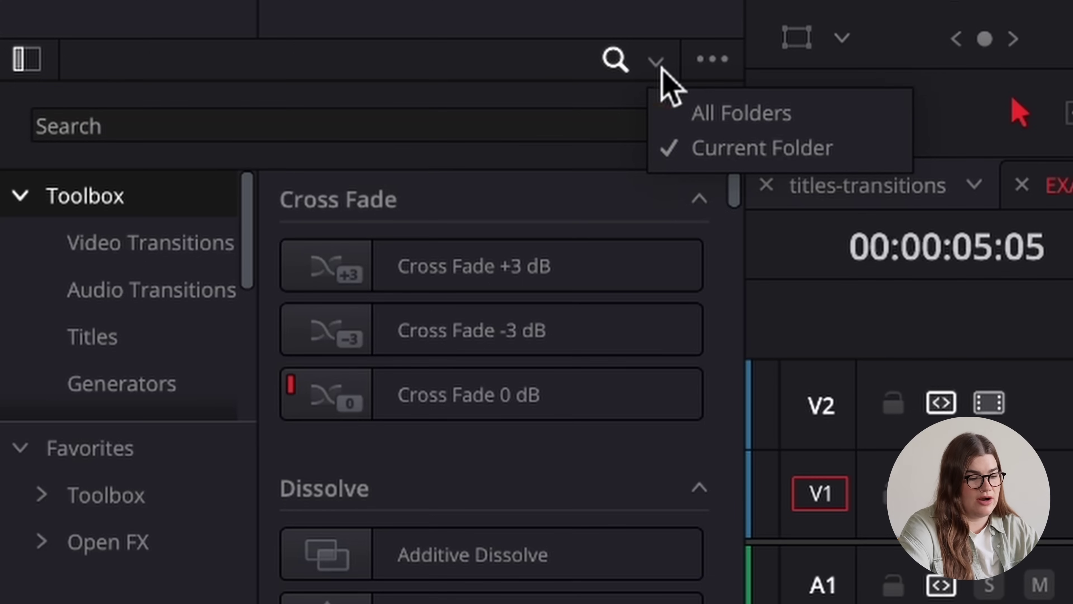
click(742, 116)
click(579, 129)
text(camera)
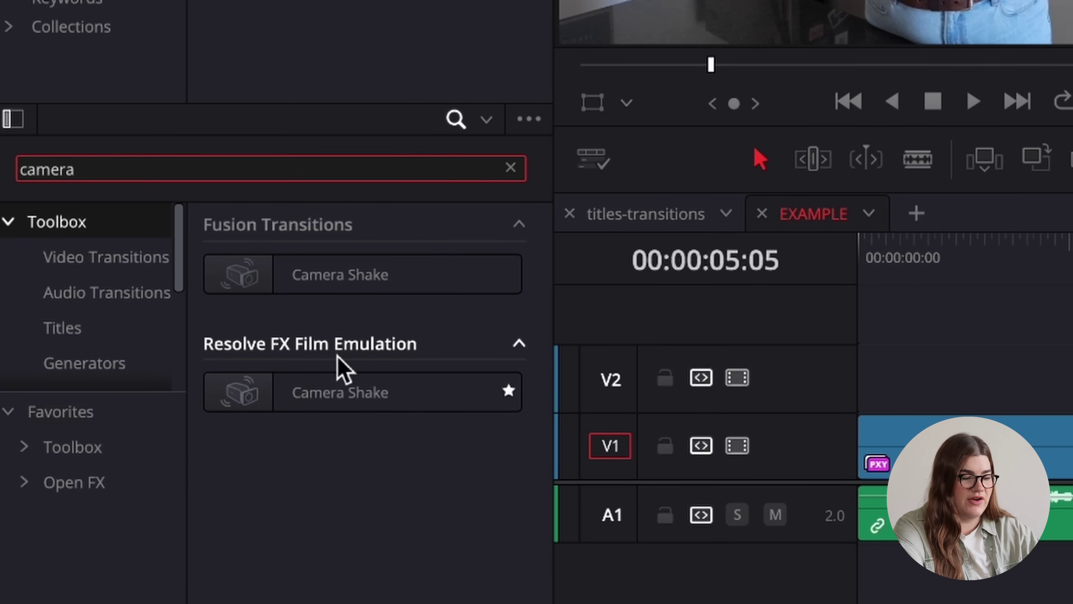
- Apply Camera Shake to the thumbnail clip with Motion Scale 0.341 and Speed Scale 0.372
drag(359, 400, 1072, 402)
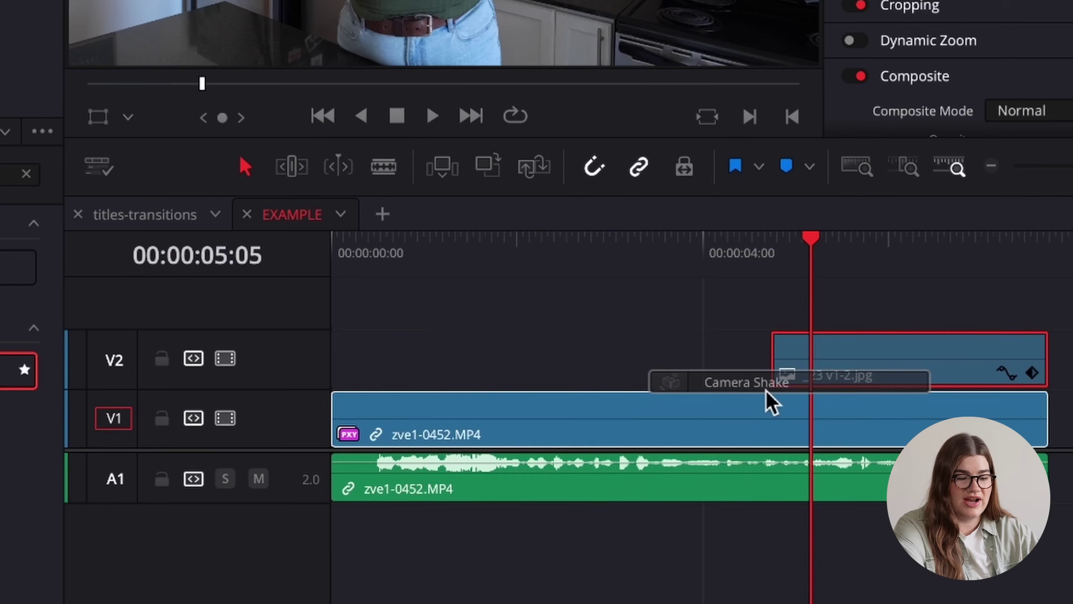
drag(785, 366, 785, 366)
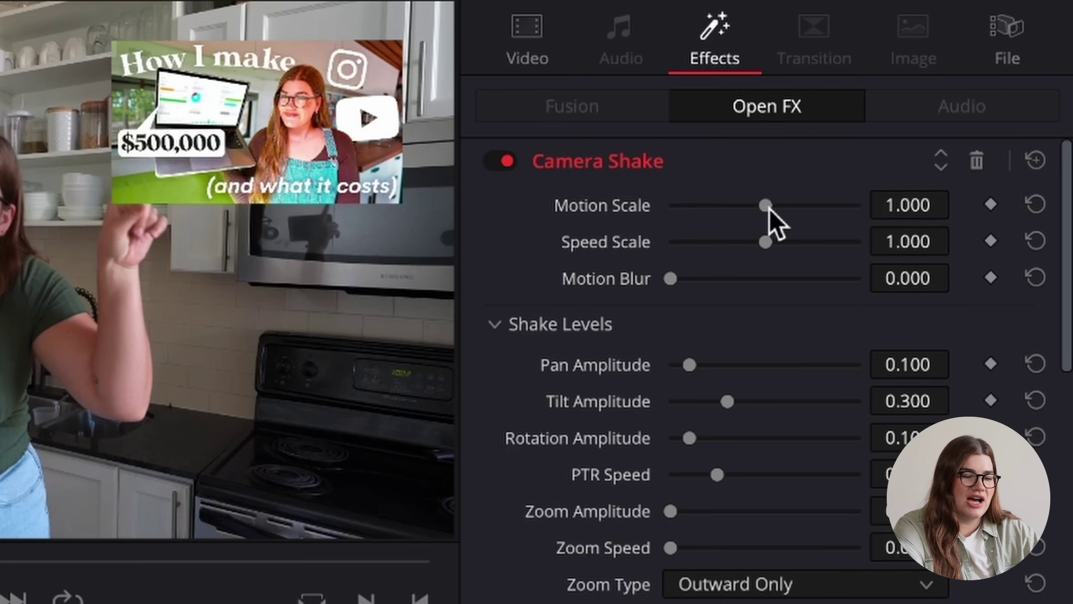
drag(769, 208, 703, 207)
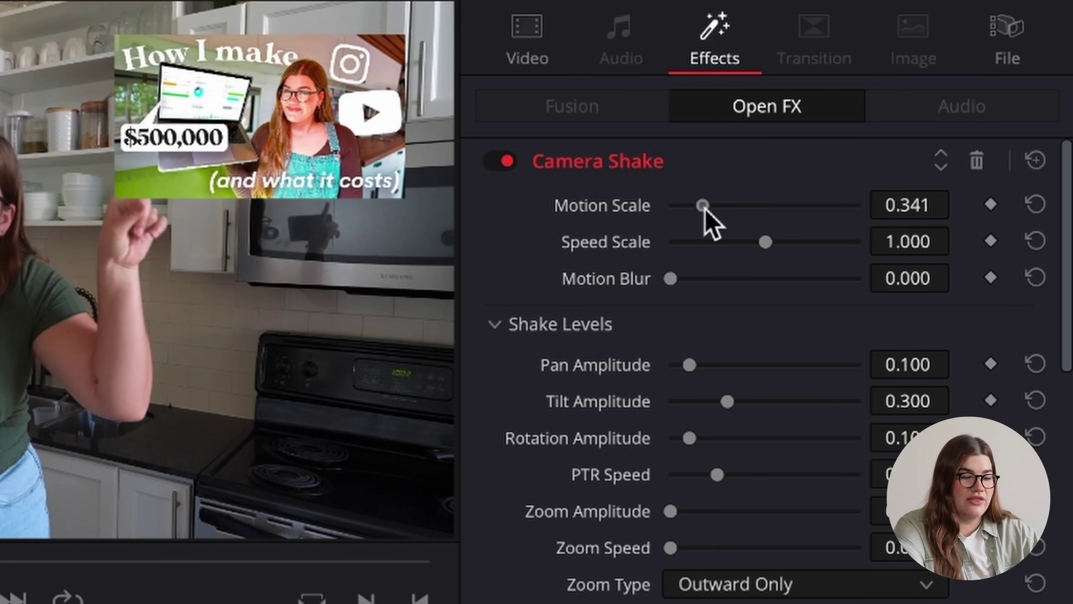
drag(764, 246, 709, 246)
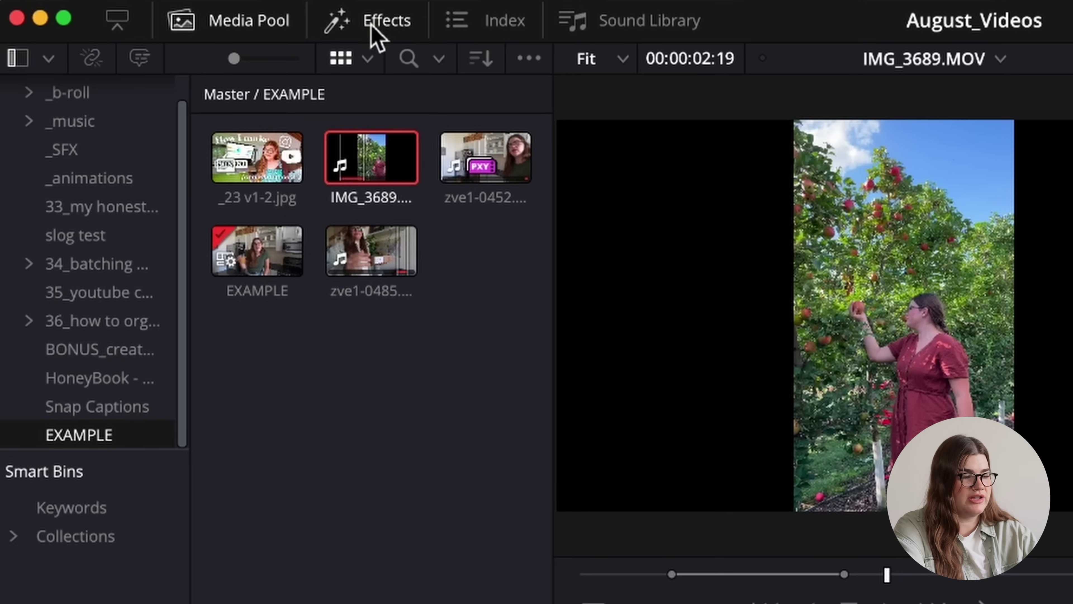
- Search effects for 'blank' and drop Blanking Fill onto the IMG_3689 clip on V1
click(380, 29)
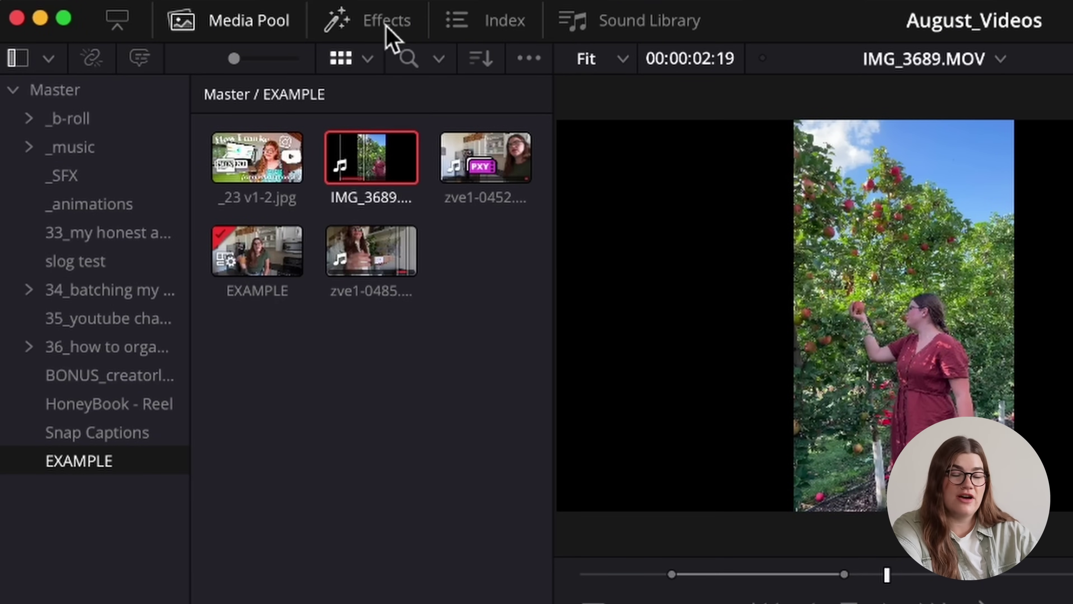
click(387, 27)
click(378, 117)
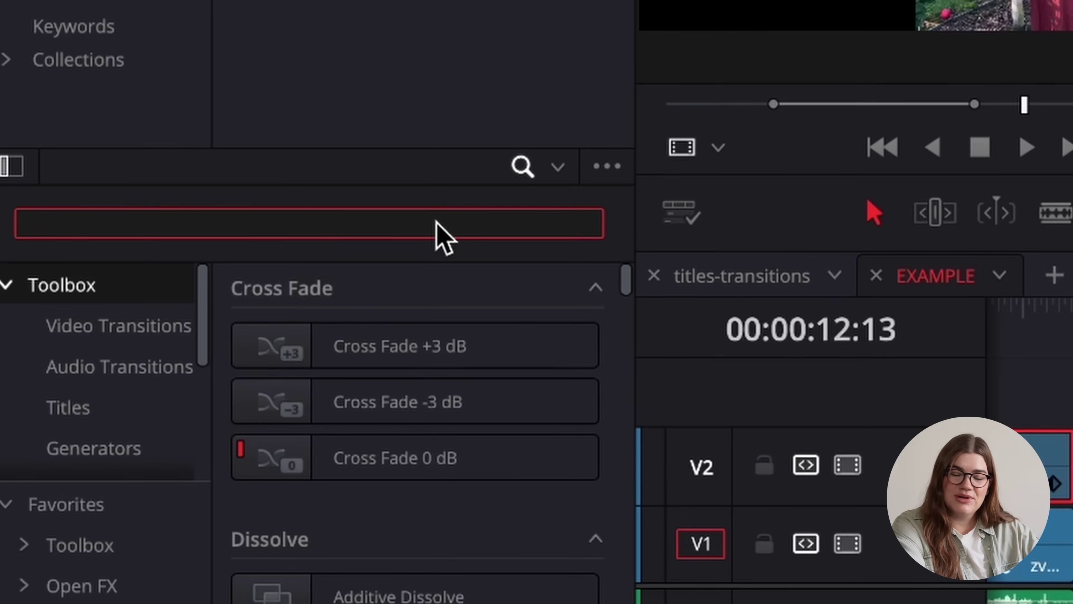
text(blanking)
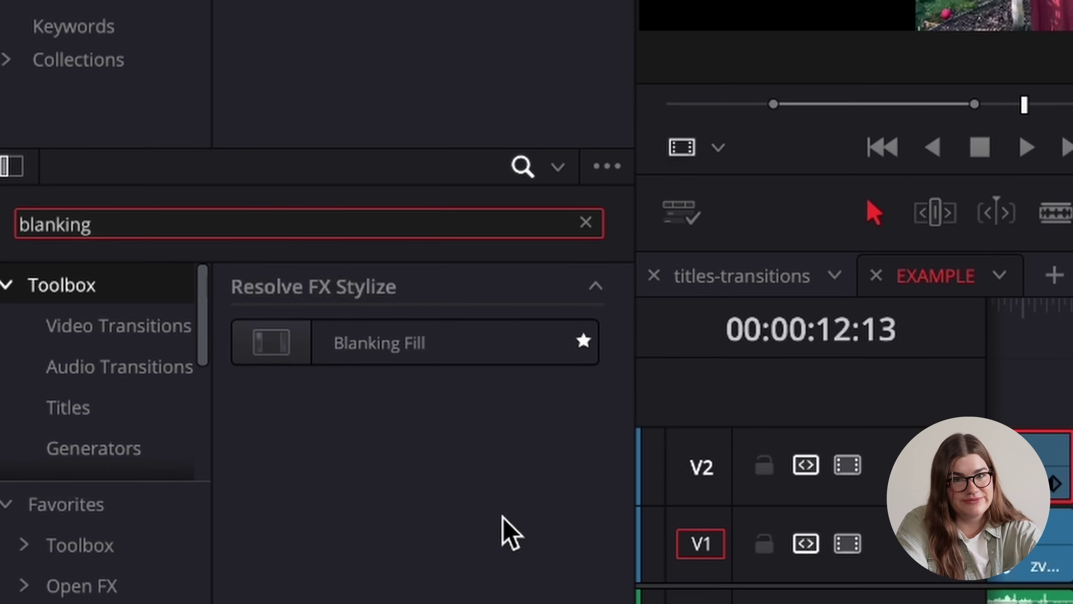
drag(380, 342, 1072, 563)
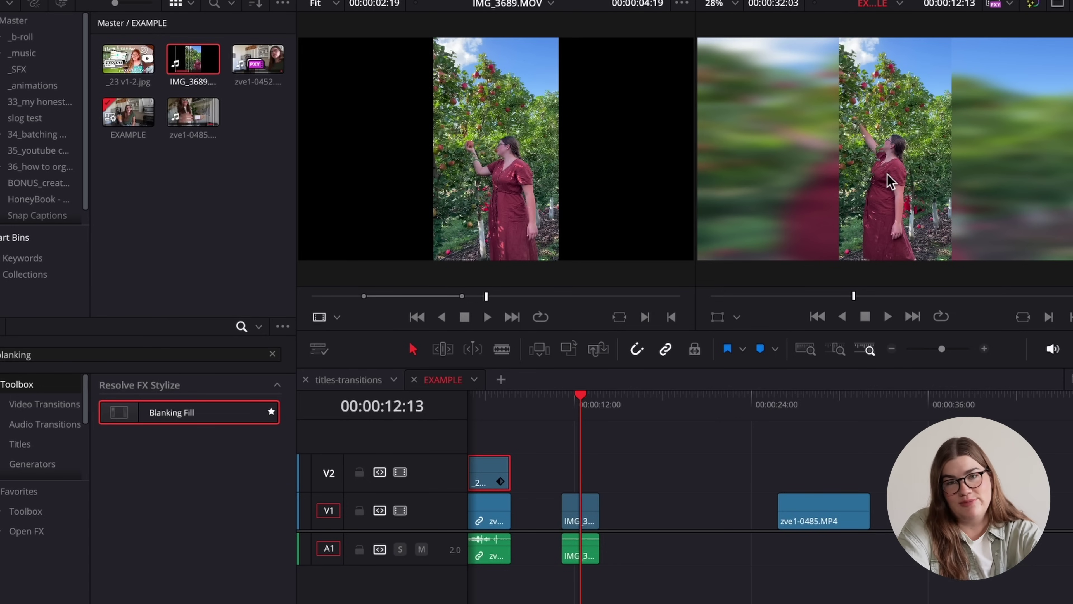
- Set the IMG_3689 clip's Blanking Fill to Zoom To Timeline and lower Blur Background
click(585, 513)
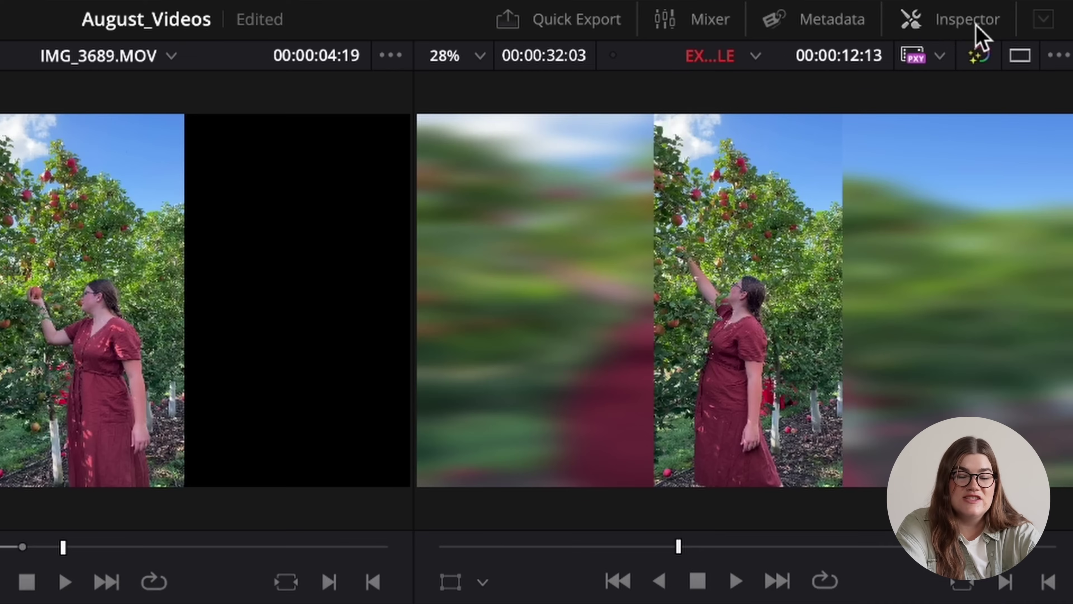
click(967, 26)
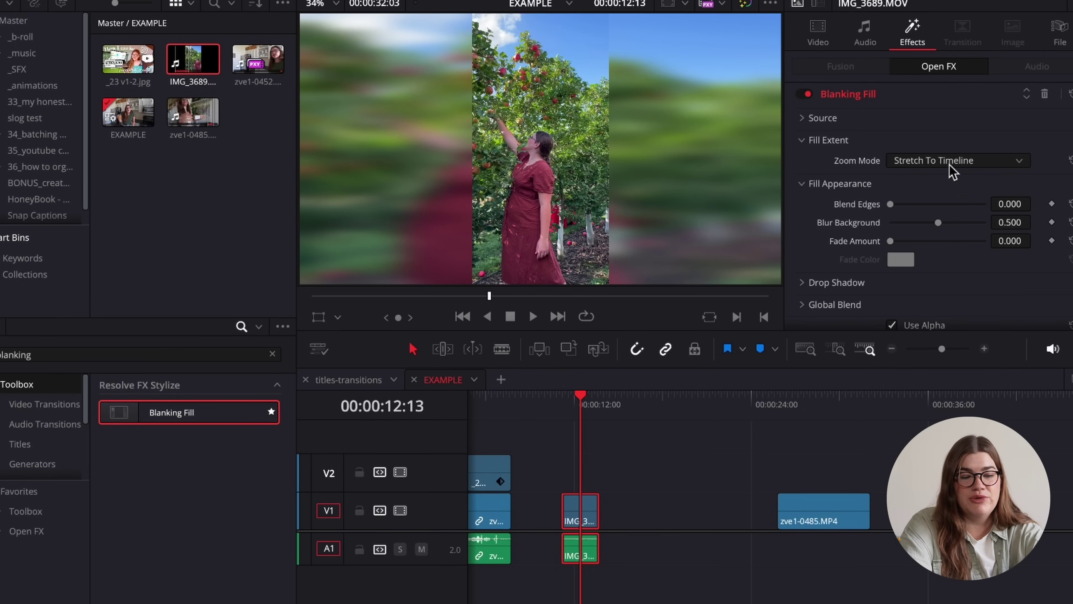
click(988, 161)
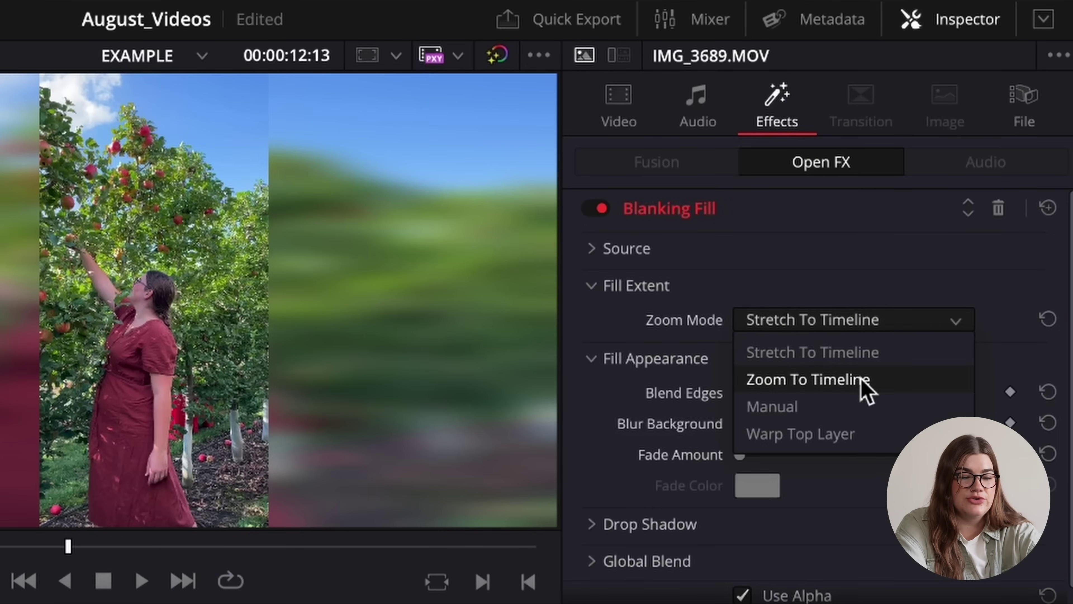
click(963, 196)
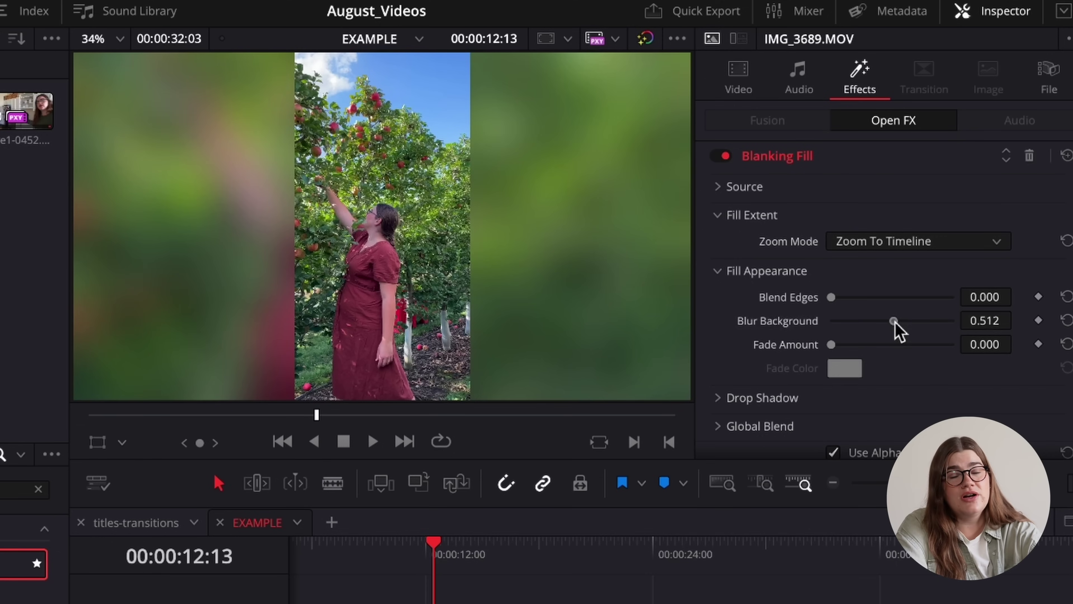
drag(820, 425, 791, 425)
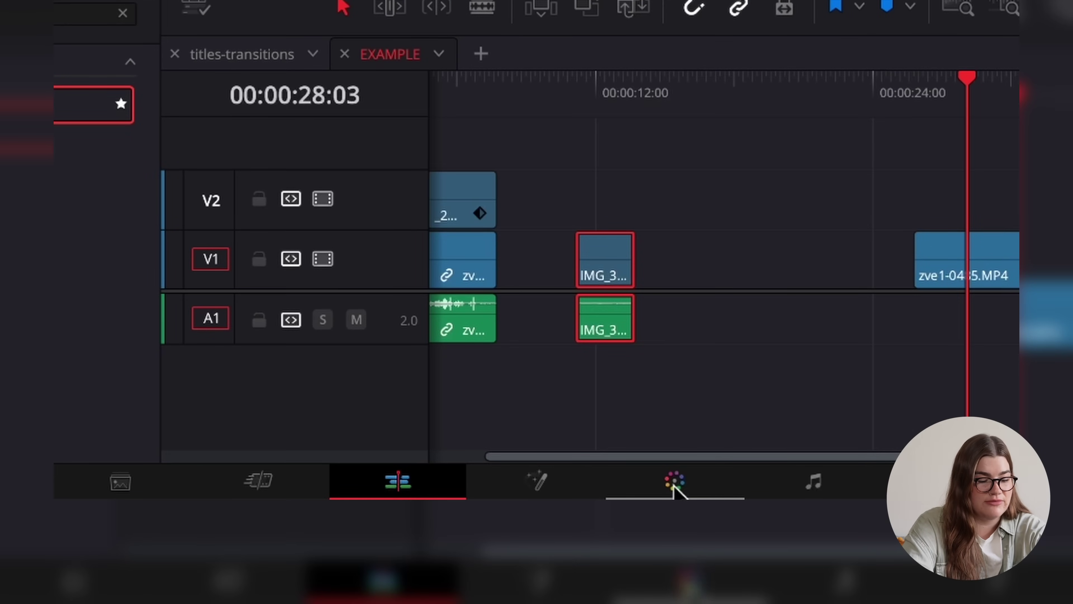
- On the Color page, add a window and drag its corners around the box's shipping label
click(678, 486)
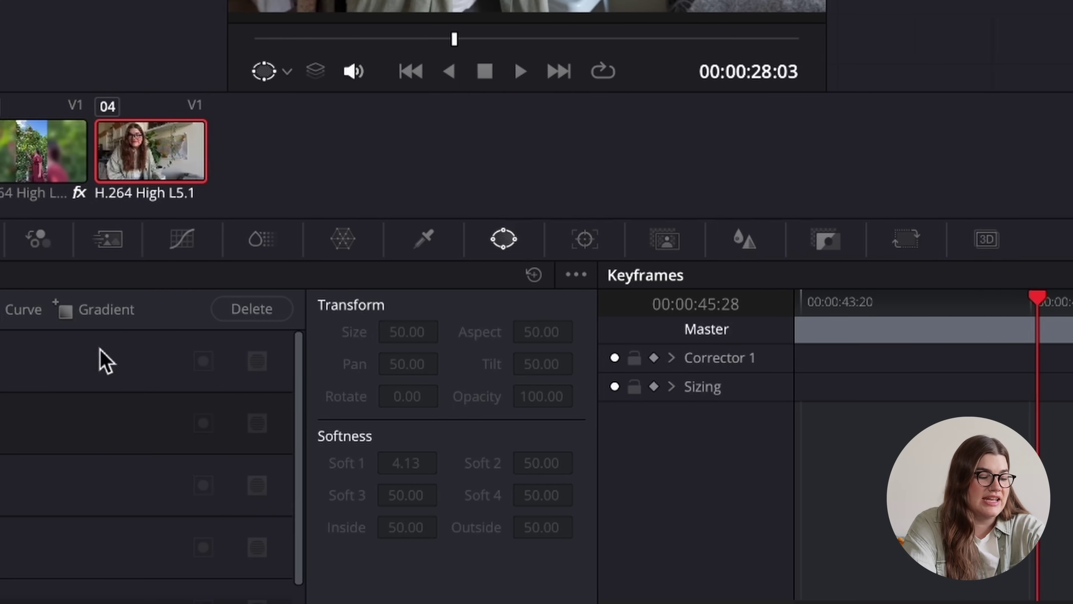
click(45, 365)
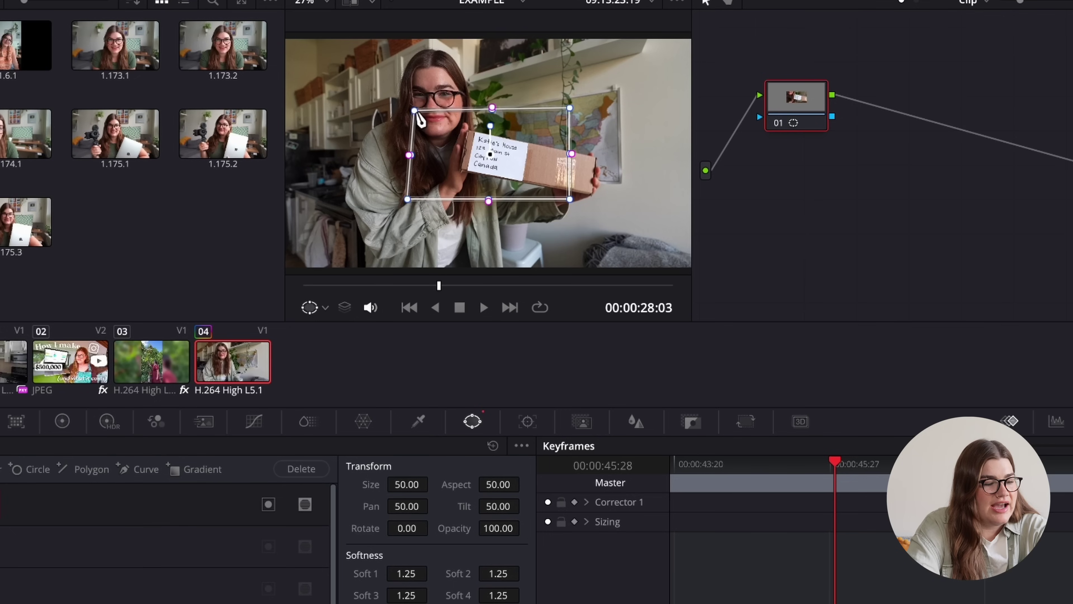
drag(407, 163, 511, 199)
drag(478, 131, 479, 133)
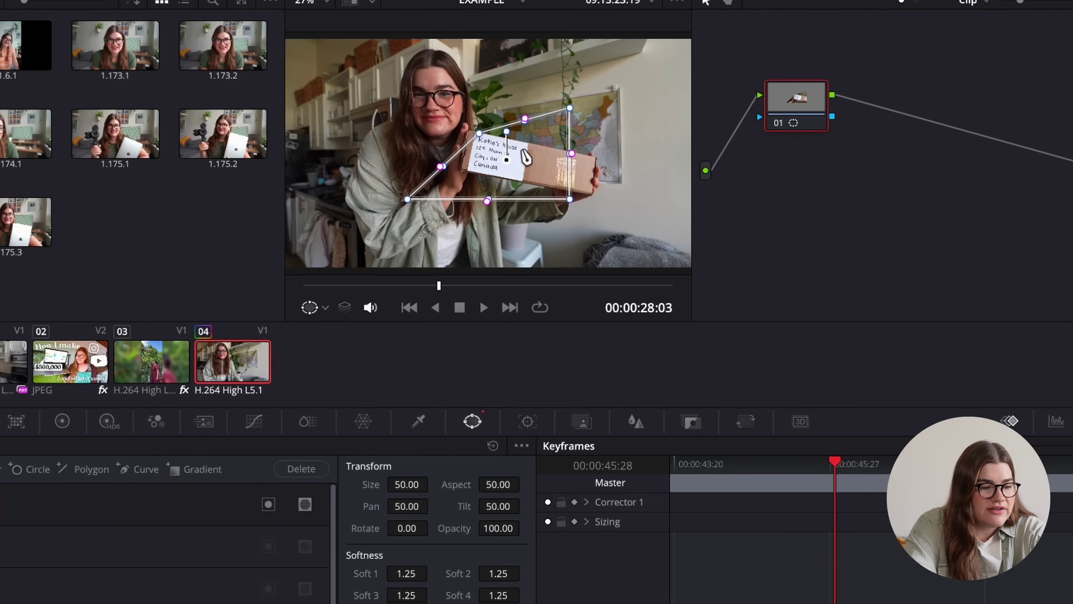
drag(570, 112, 531, 147)
drag(573, 211, 549, 204)
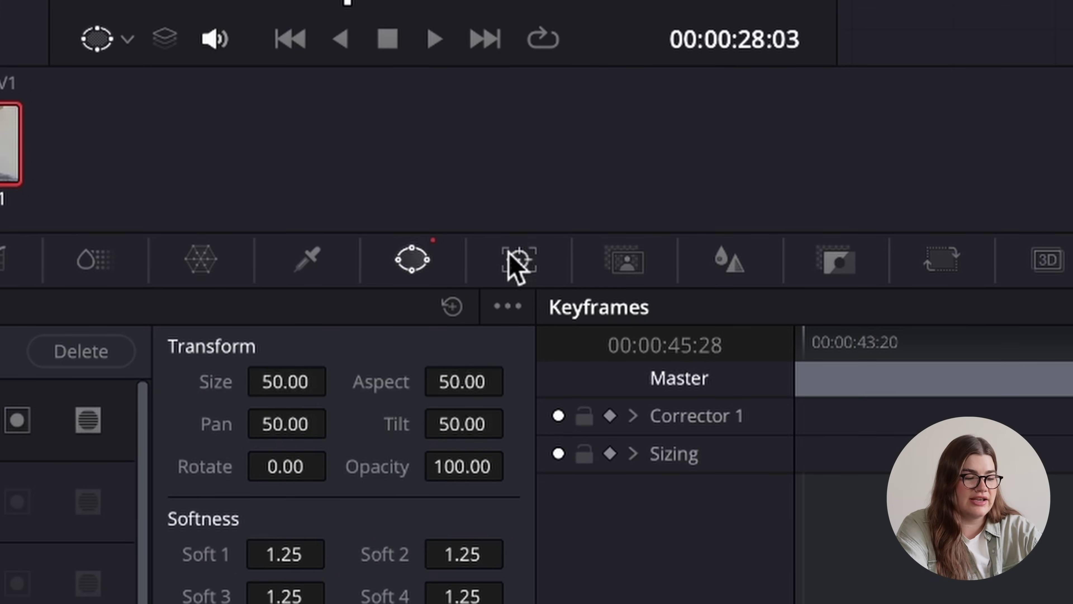
- Track the label window forward from the shot's start frame, then in reverse
click(519, 260)
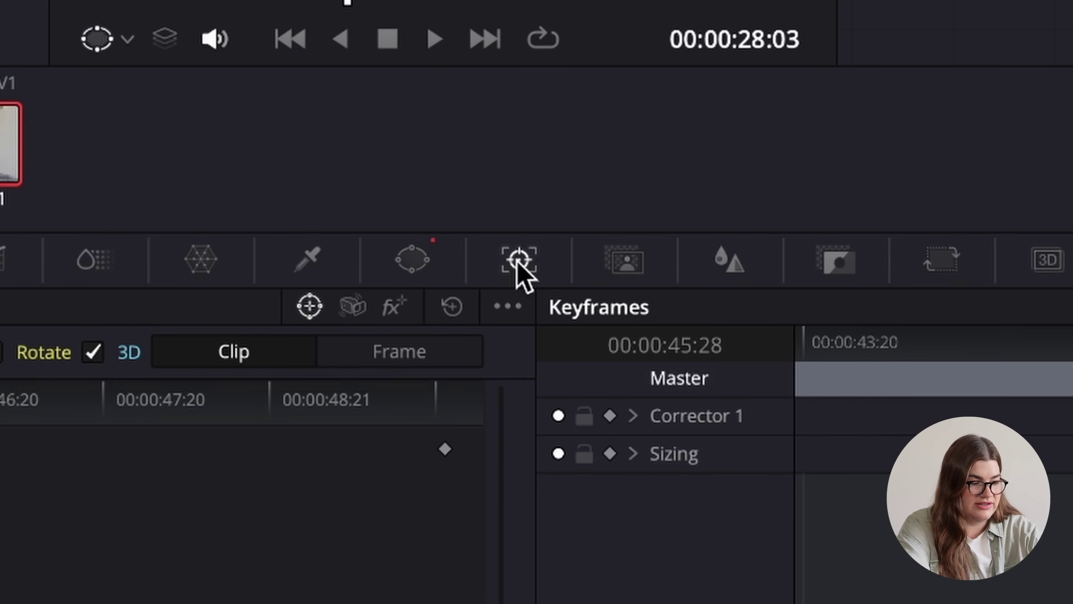
click(217, 491)
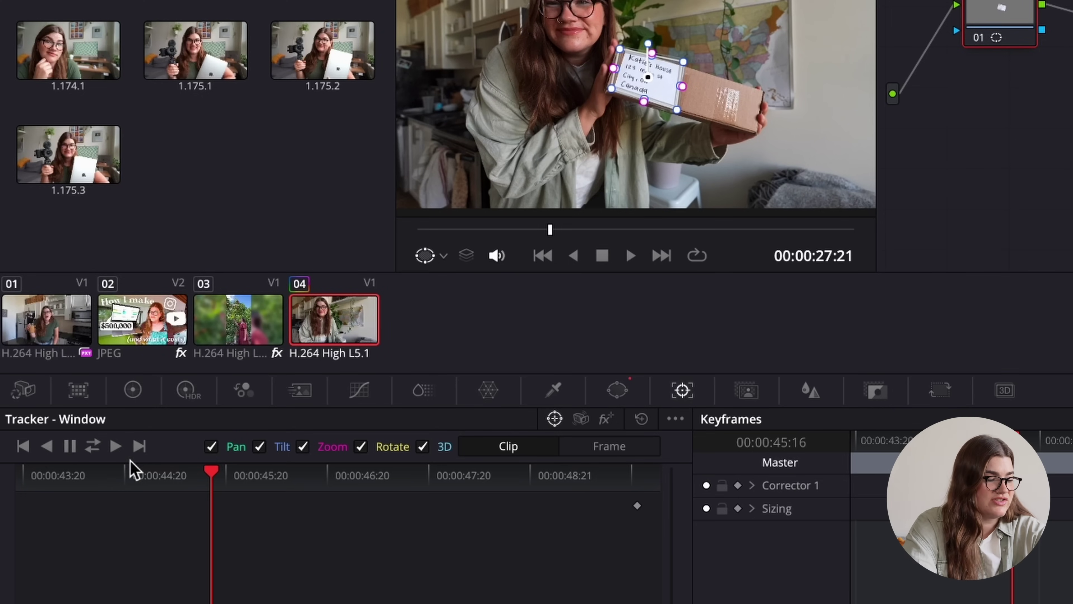
click(117, 448)
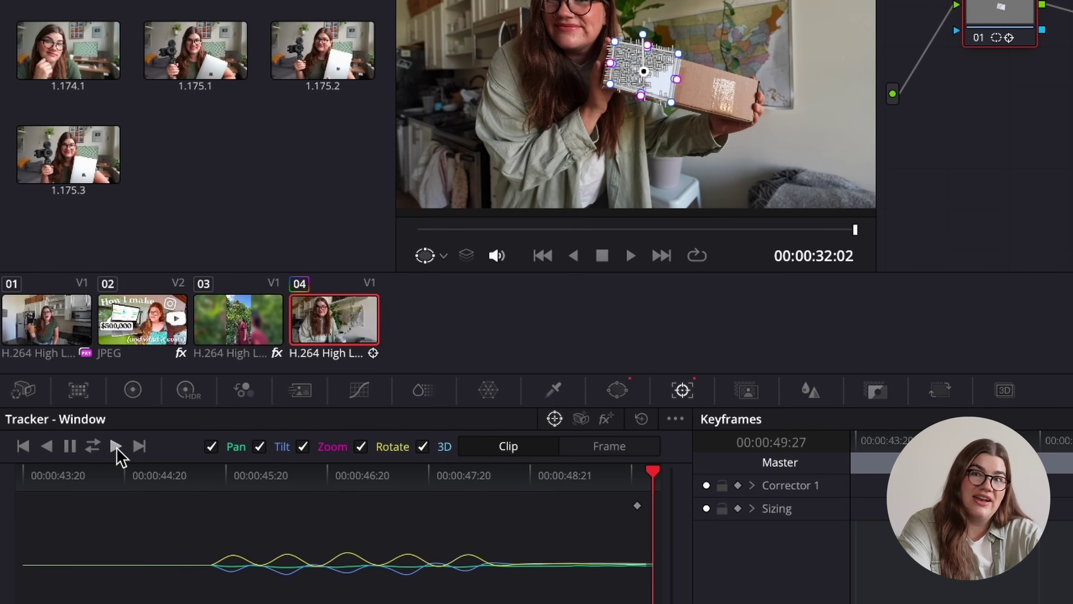
click(220, 476)
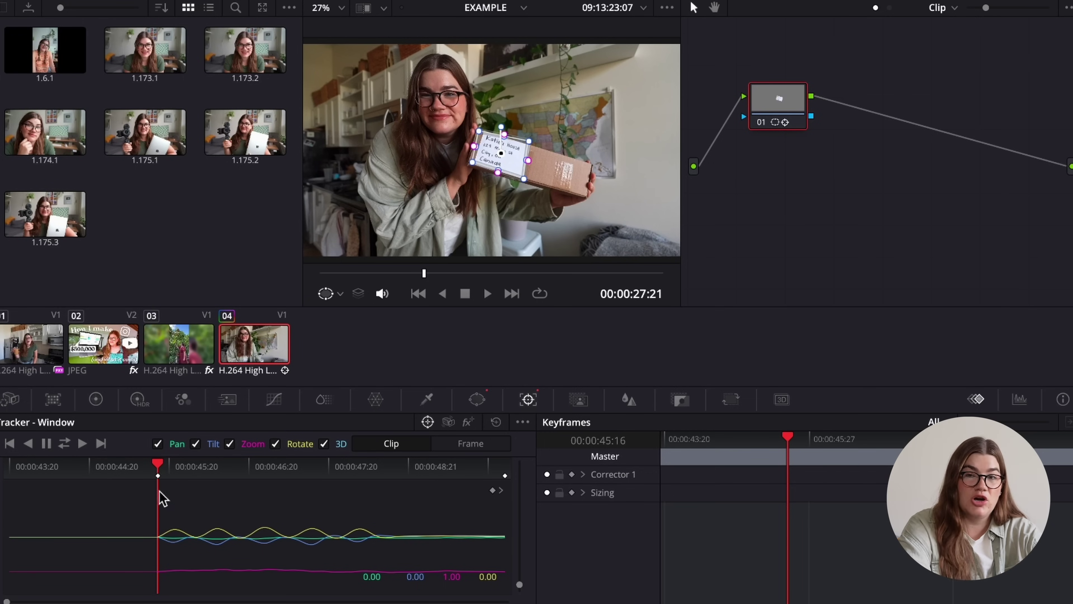
click(28, 443)
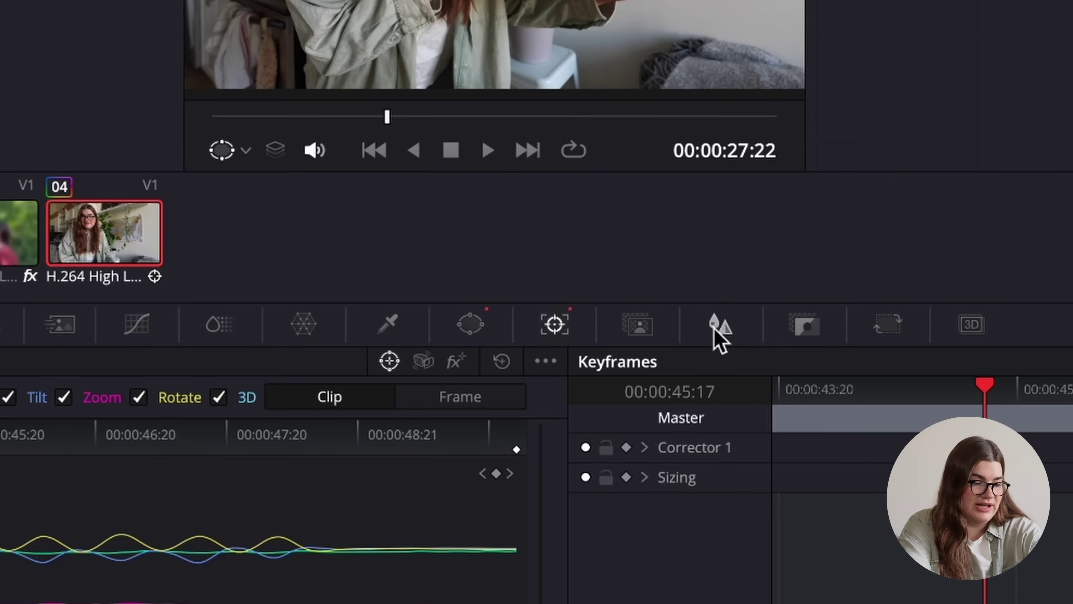
- Blur inside the tracked window at radius 0.93 and return to the Edit page
click(720, 330)
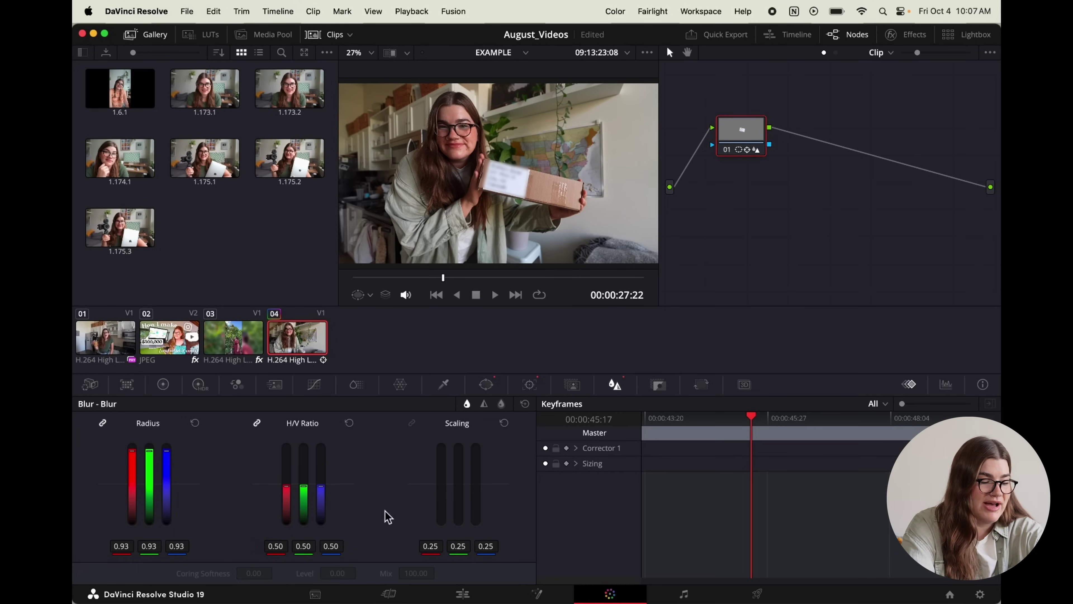
click(463, 594)
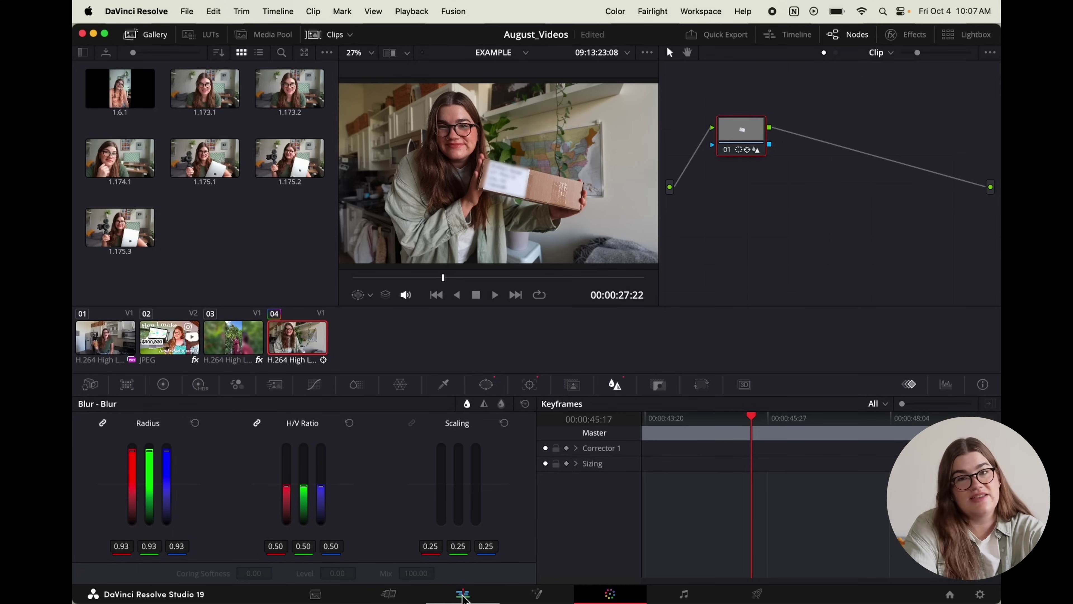
- Play the box shot from just before it to check the label stays blurred
click(738, 384)
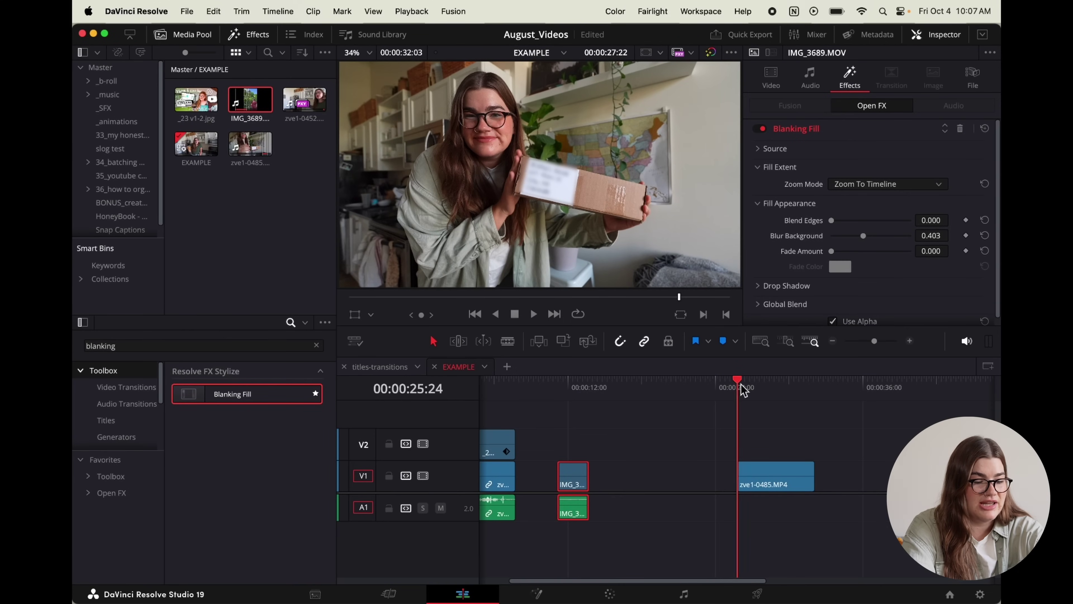
key(space)
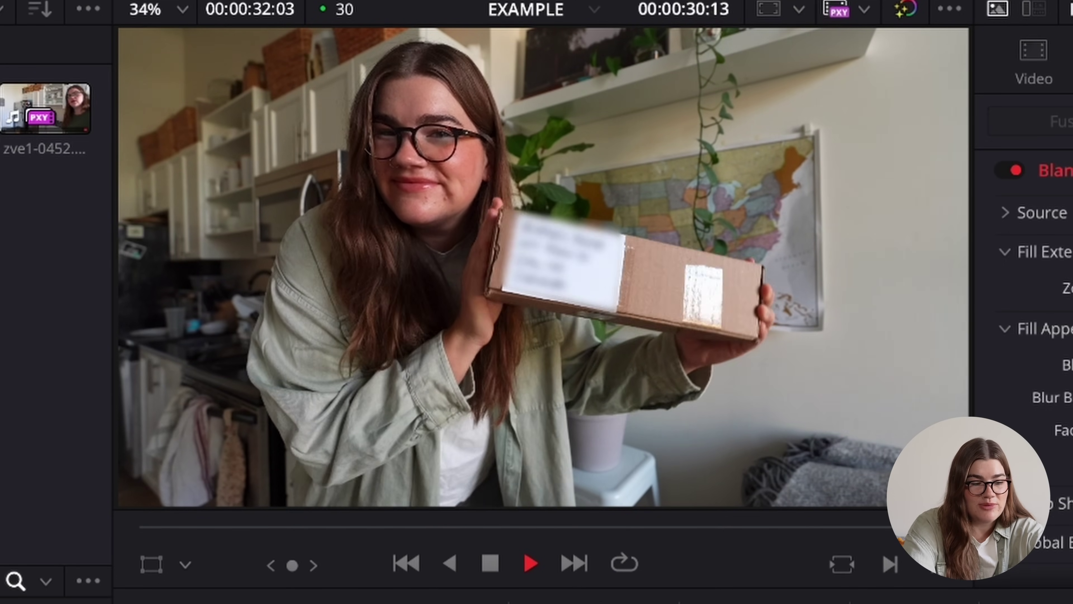
key(space)
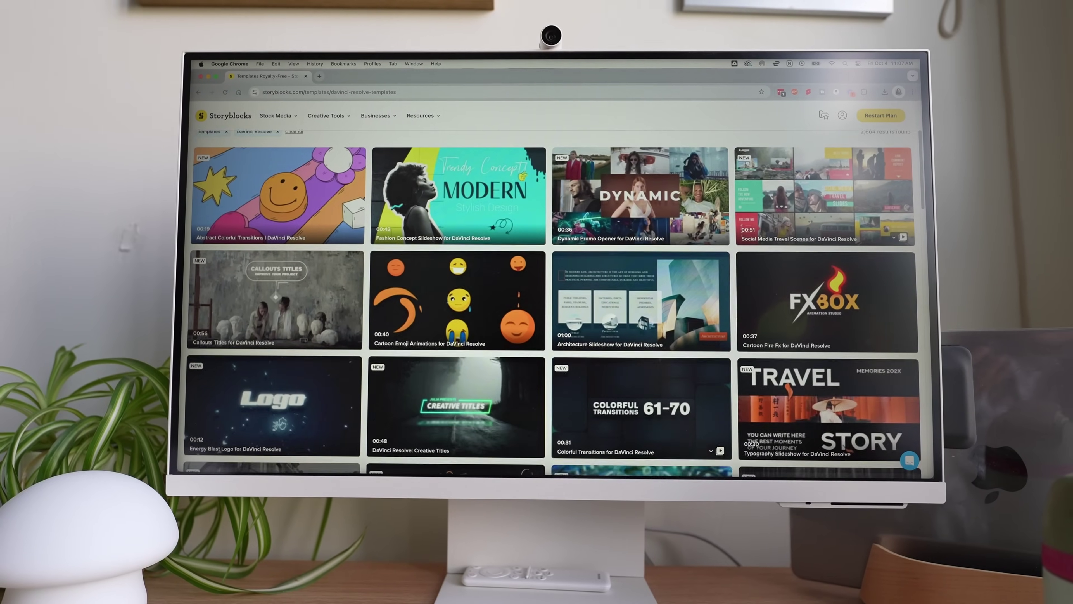
- Scroll through the Storyblocks page of DaVinci Resolve templates
scroll(553, 296, down, 5)
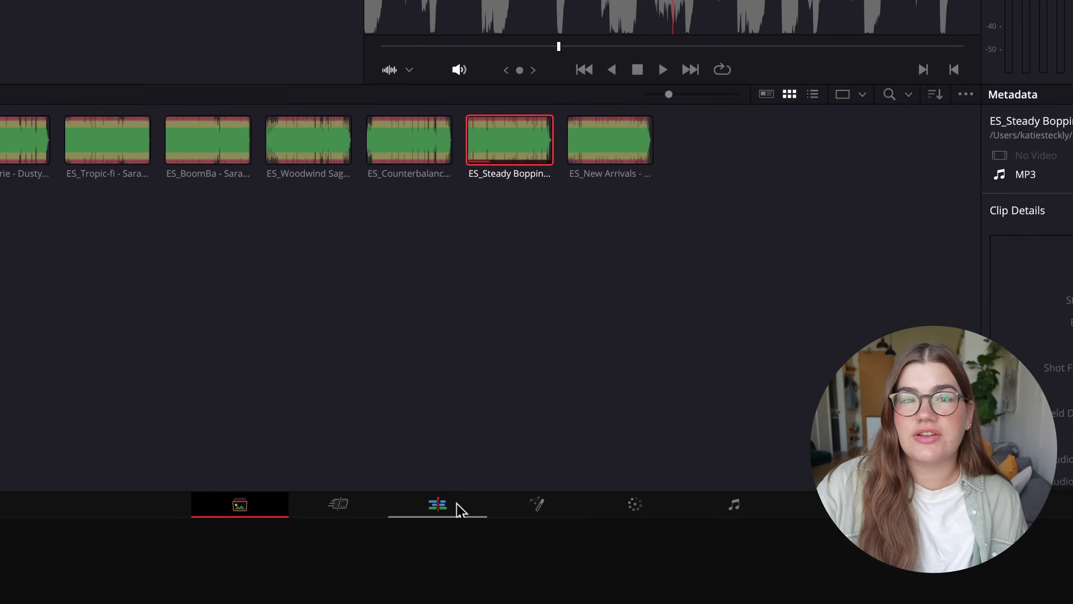
click(459, 509)
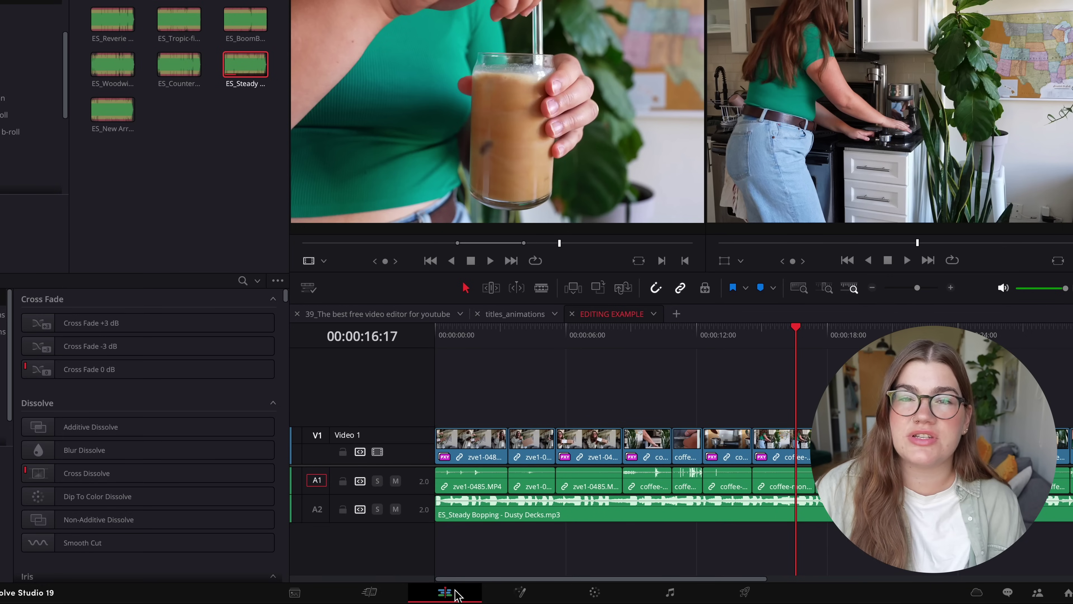
click(521, 592)
click(598, 594)
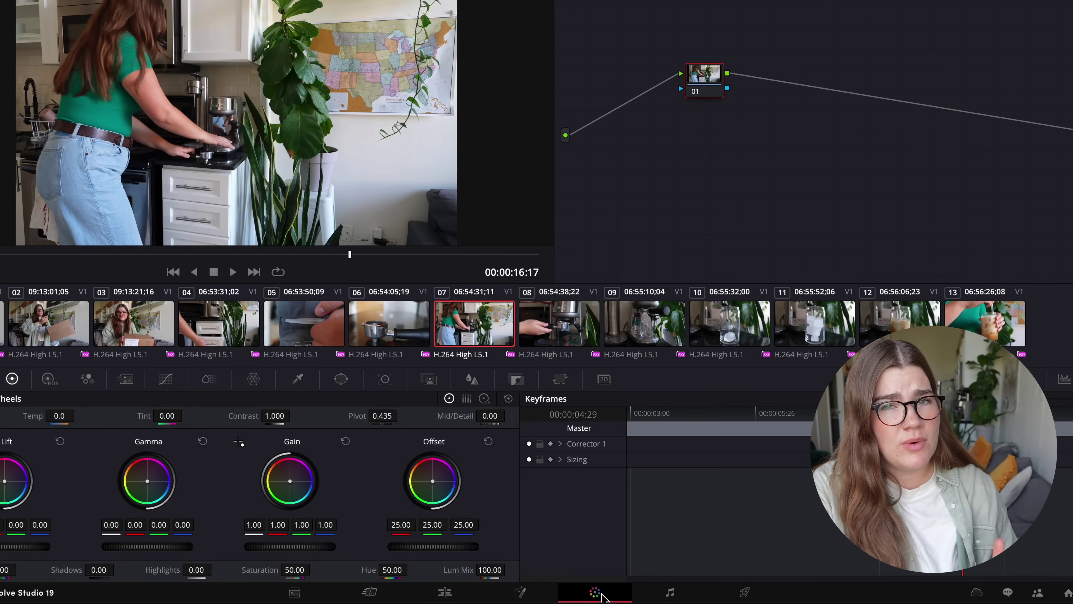
click(669, 592)
click(434, 593)
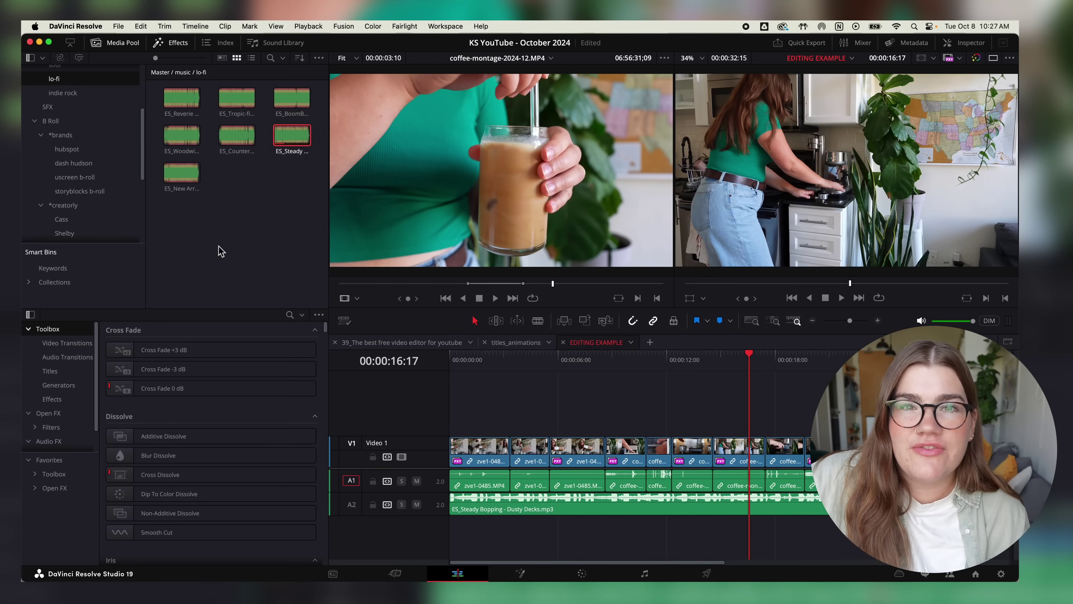
- Load coffee-montage-2024-14 from the *lifestyle bin into the source viewer and scrub through it
scroll(143, 178, up, 6)
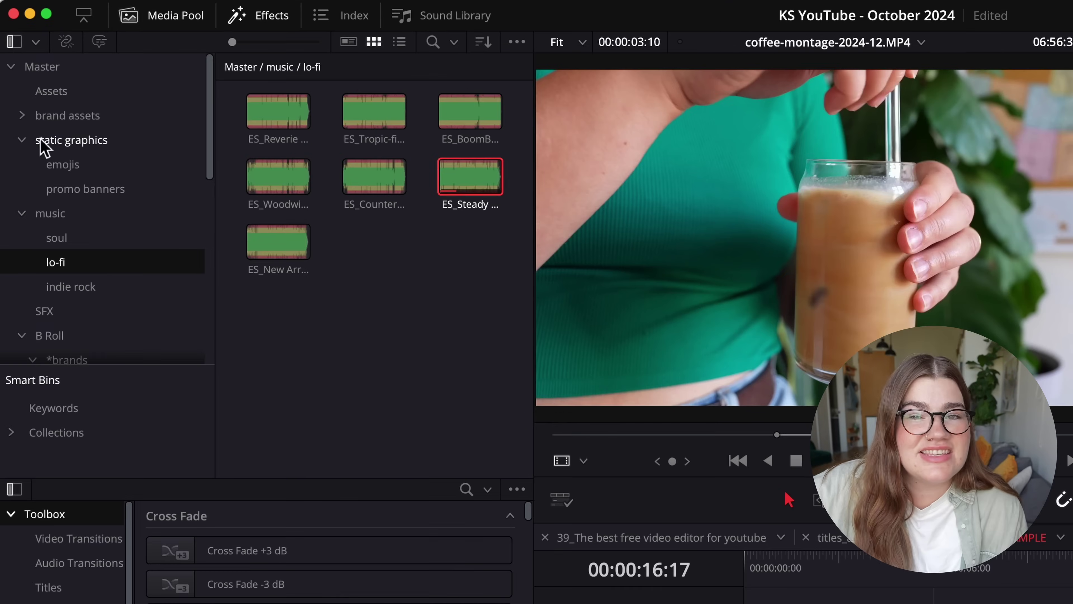
click(21, 140)
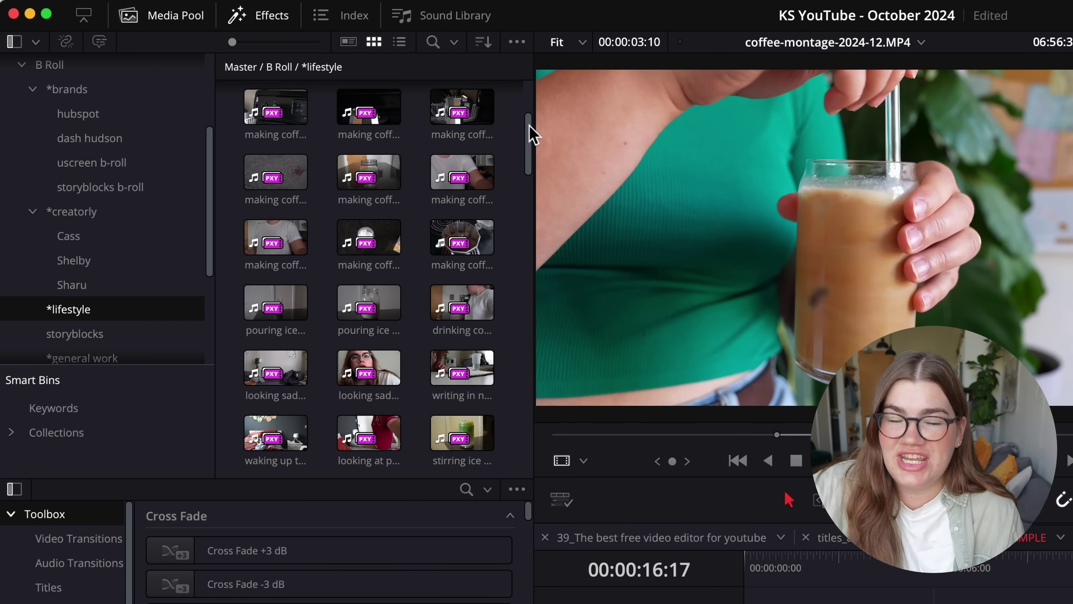
drag(530, 123, 529, 423)
drag(462, 367, 885, 202)
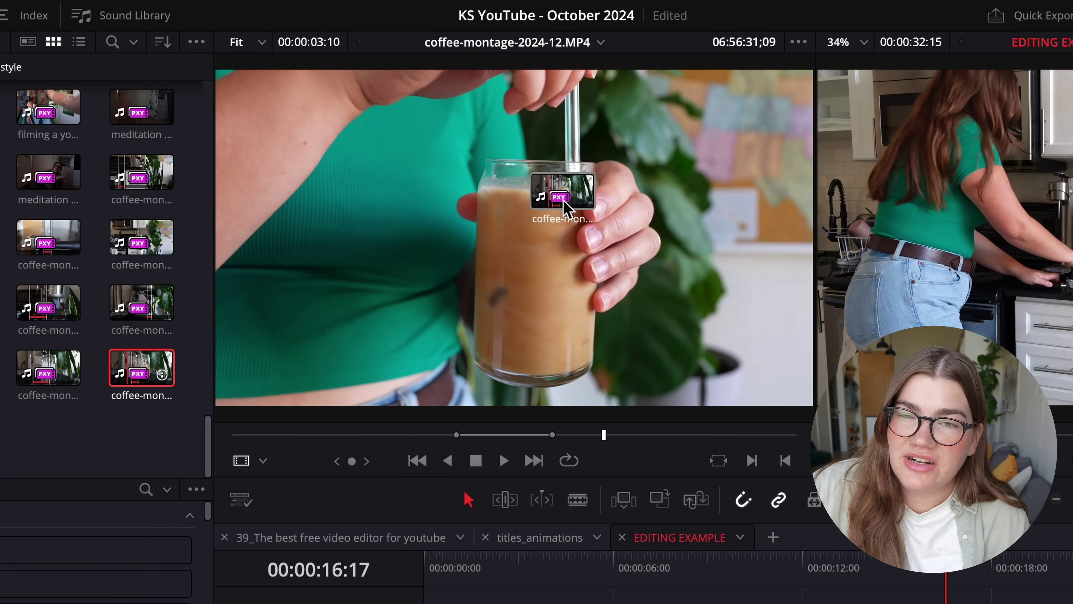
drag(564, 205, 565, 210)
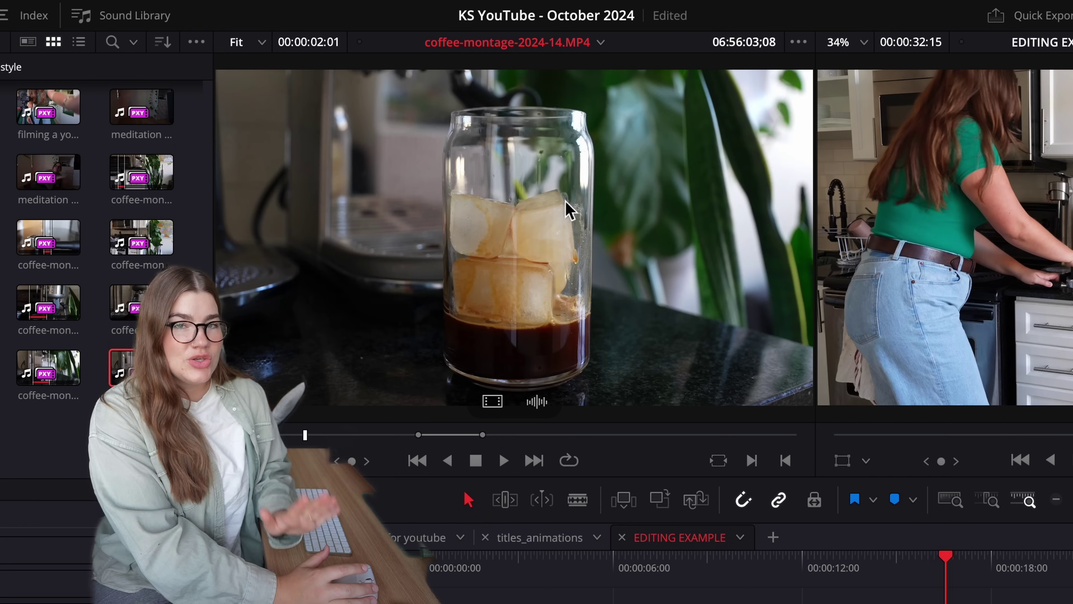
drag(309, 433, 600, 439)
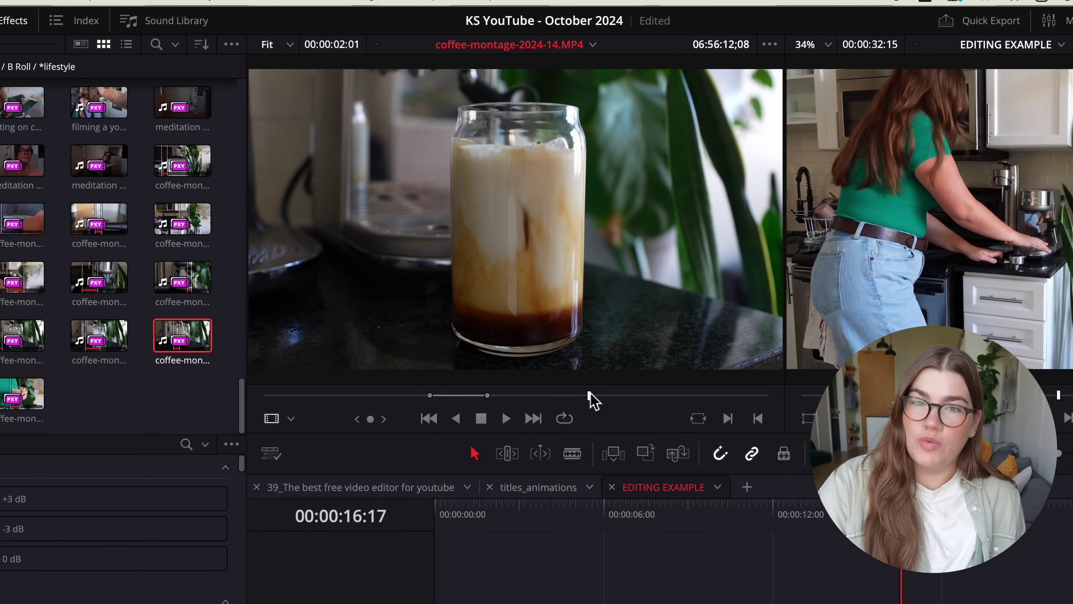
drag(589, 395, 617, 393)
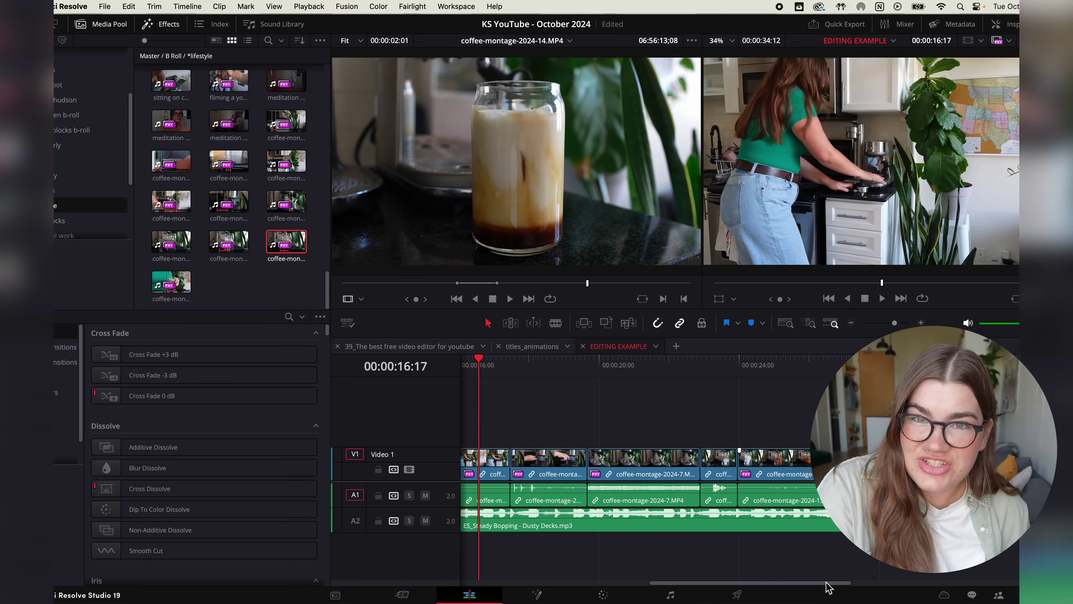
- Play the coffee montage timeline from the playhead, then stop playback
drag(741, 573, 688, 575)
drag(792, 587, 697, 583)
click(881, 299)
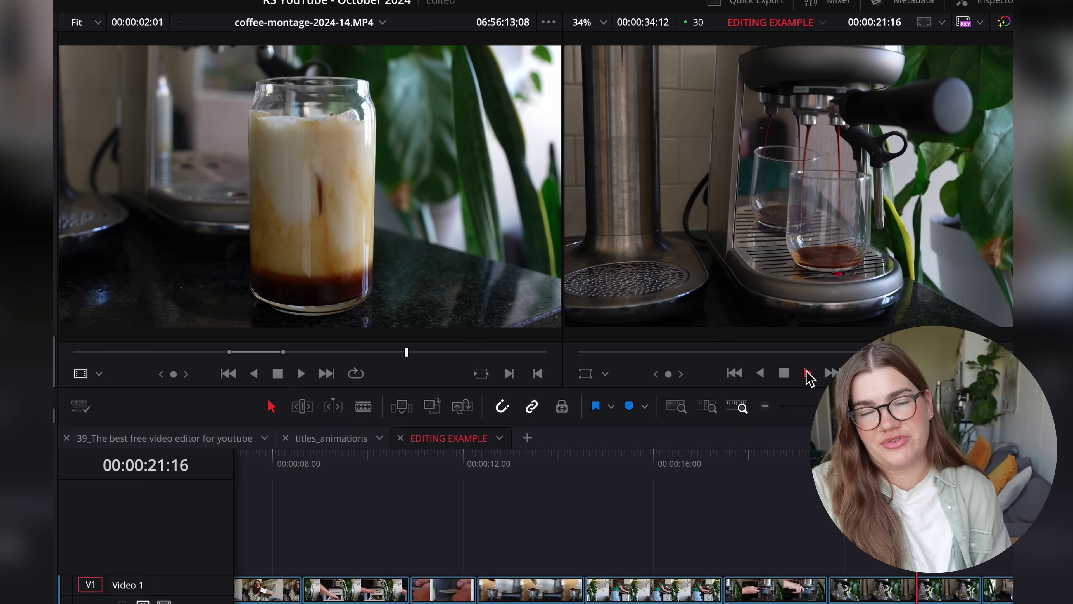
click(782, 374)
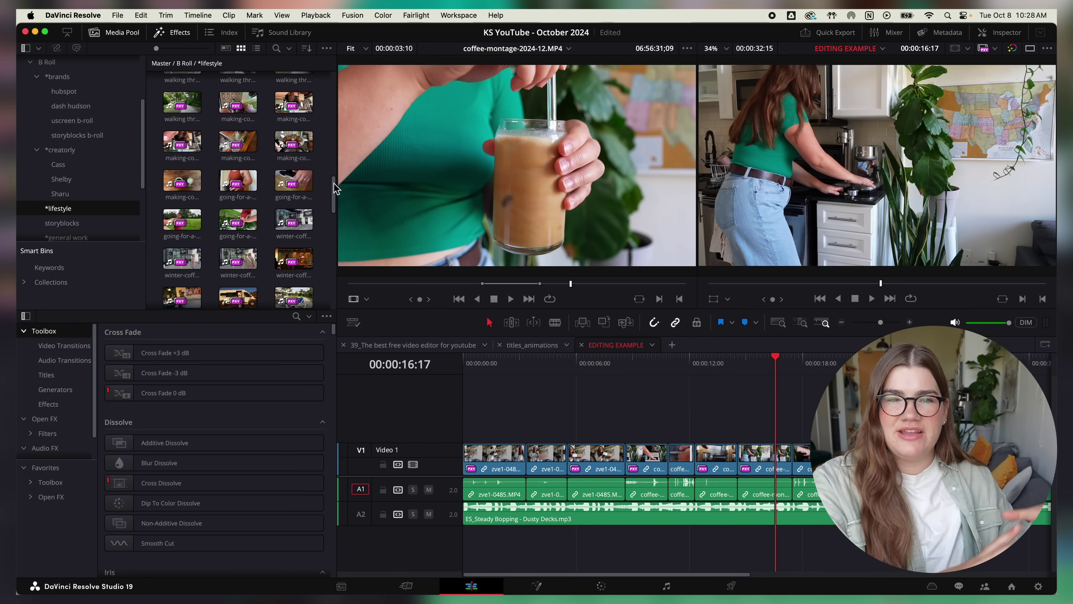
- Load coffee-montage-2024-14 in the source viewer, scrub the milk pour, and drop it on the timeline
drag(335, 250, 325, 292)
click(294, 244)
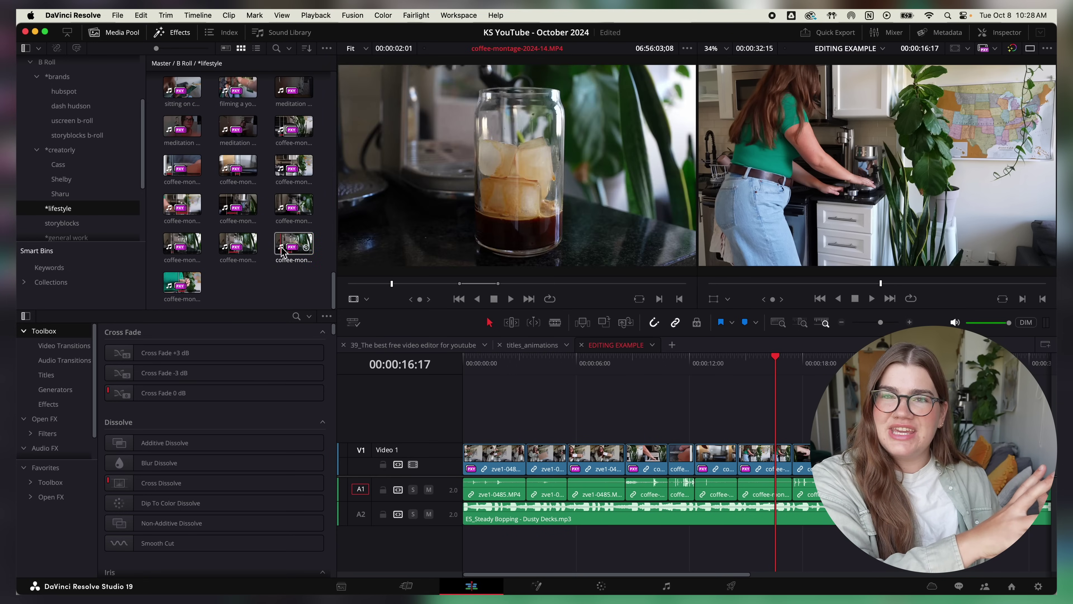
click(428, 284)
drag(428, 284, 455, 288)
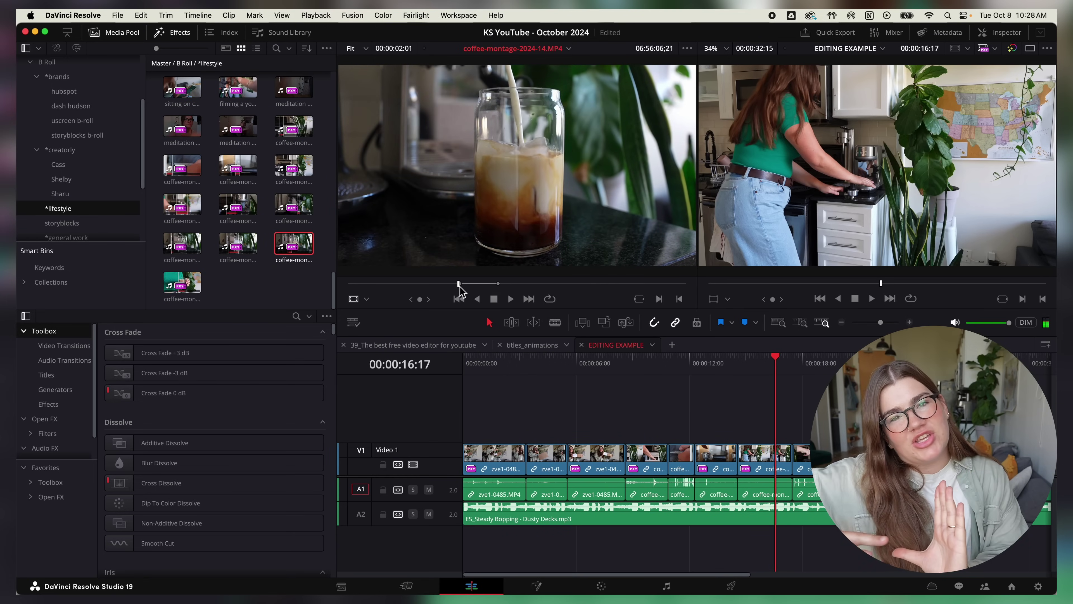
drag(518, 165, 782, 441)
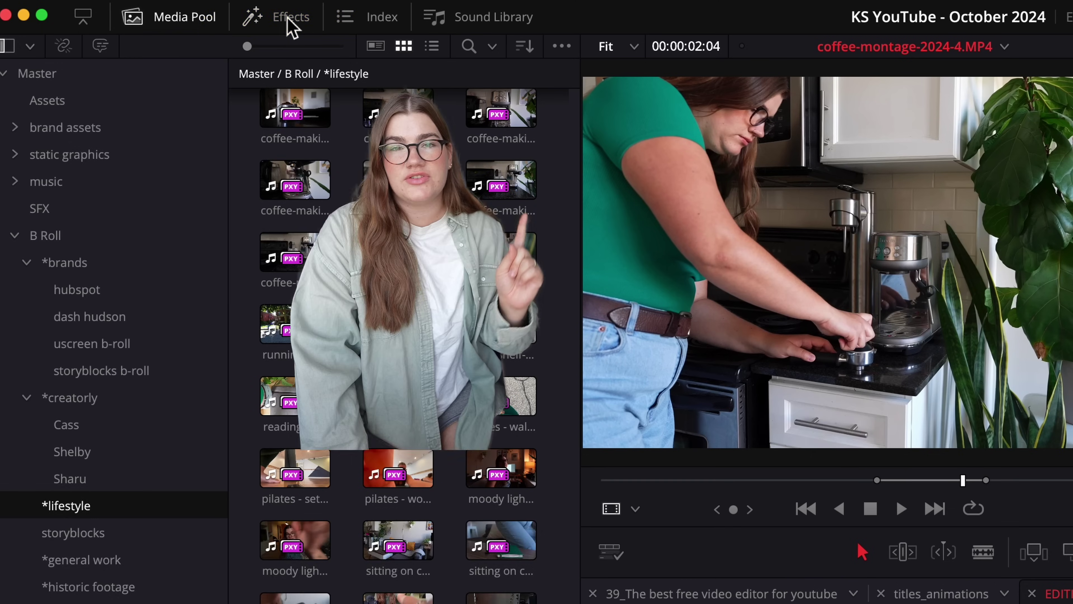
- Search the Effects library for 'cross dis' and drop Cross Dissolve on the clip 13–14 cut
click(289, 19)
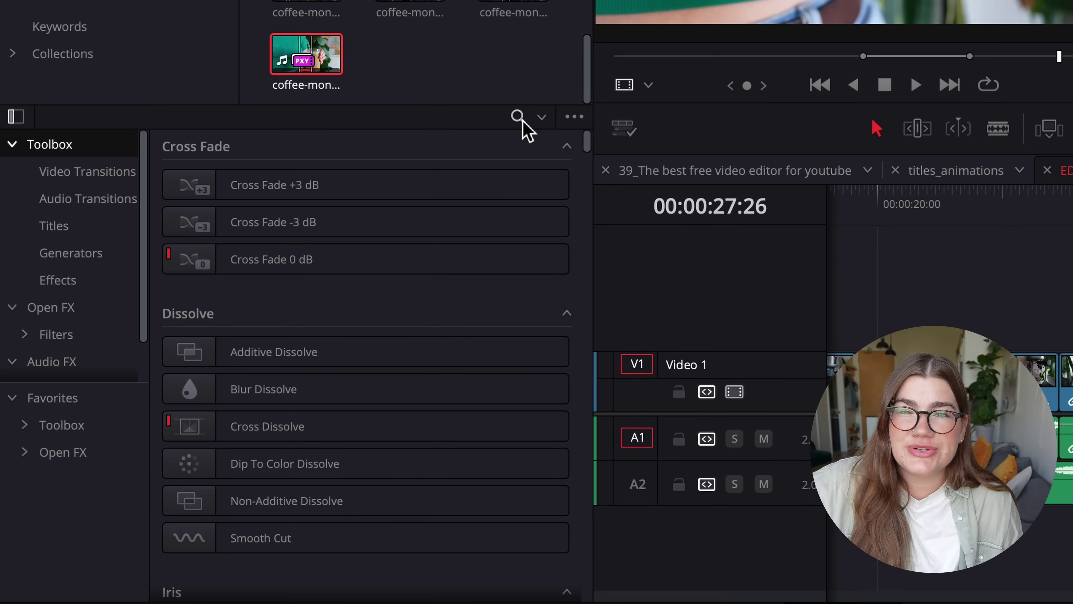
click(518, 117)
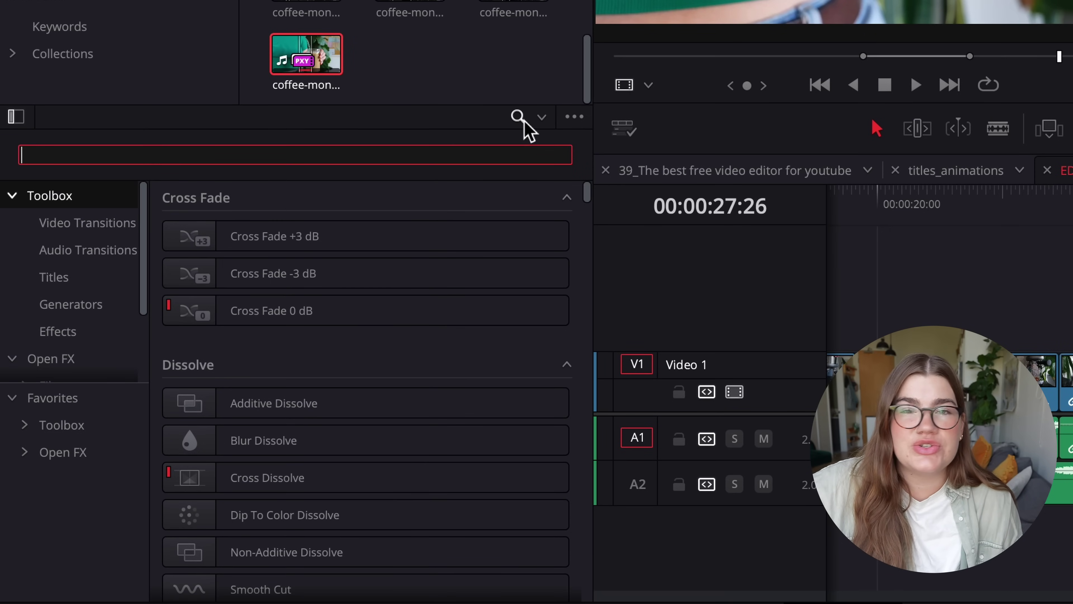
click(541, 117)
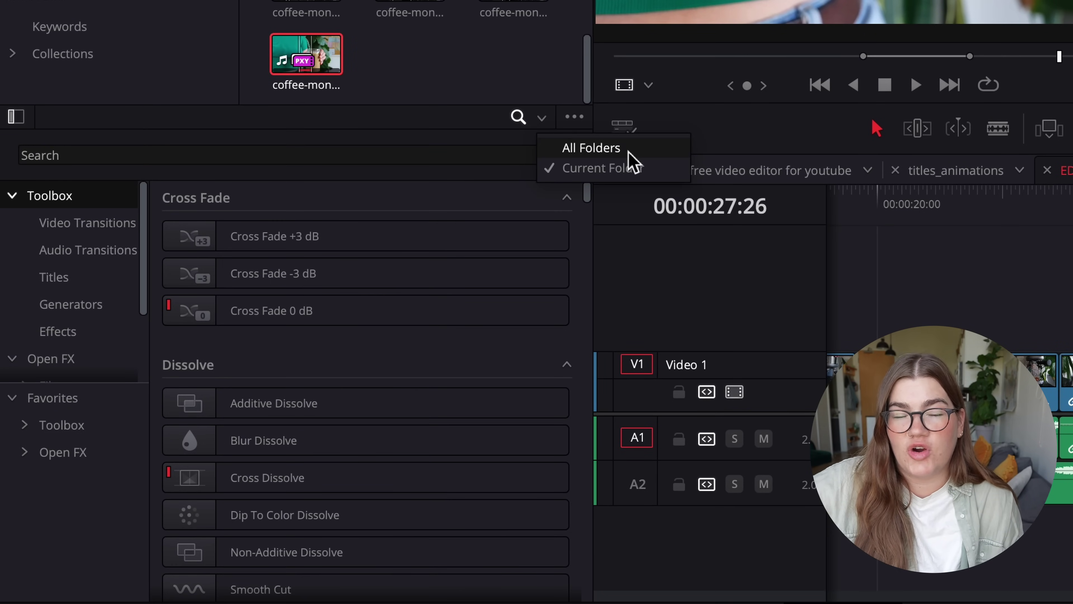
text(cross dis)
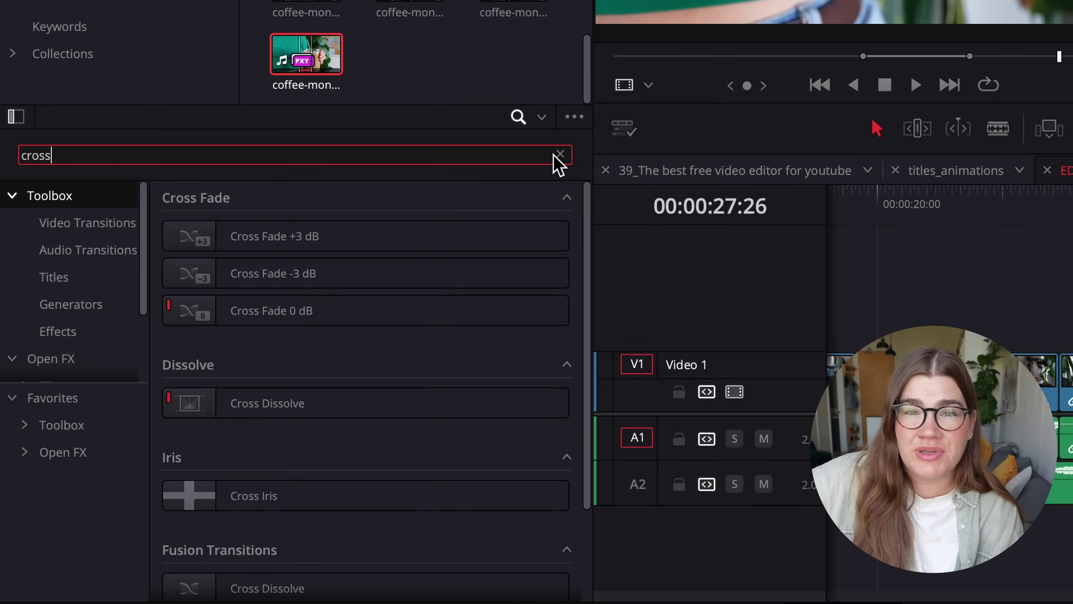
text(dis)
drag(244, 247, 841, 313)
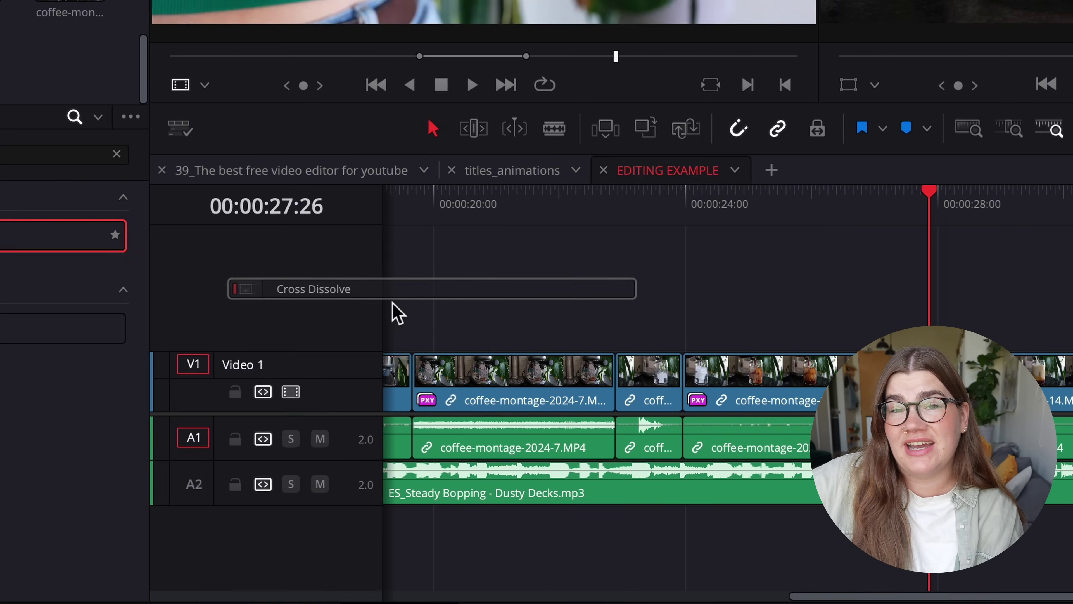
drag(397, 313, 465, 399)
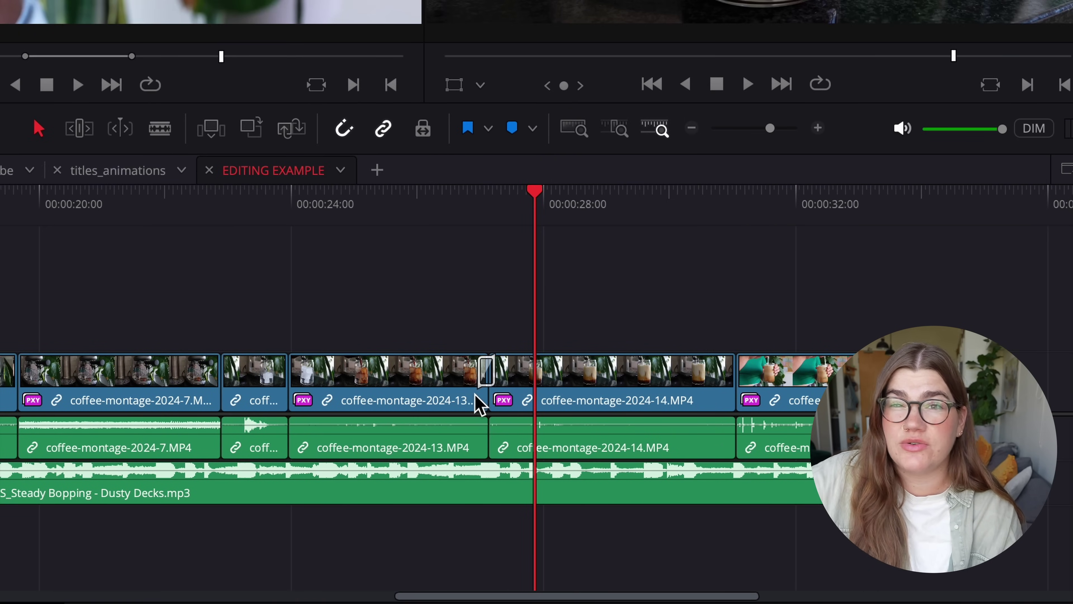
- Preview the dissolve, then set coffee-montage-2024-14's Transform Zoom to 1.230, keeping position centred
key(space)
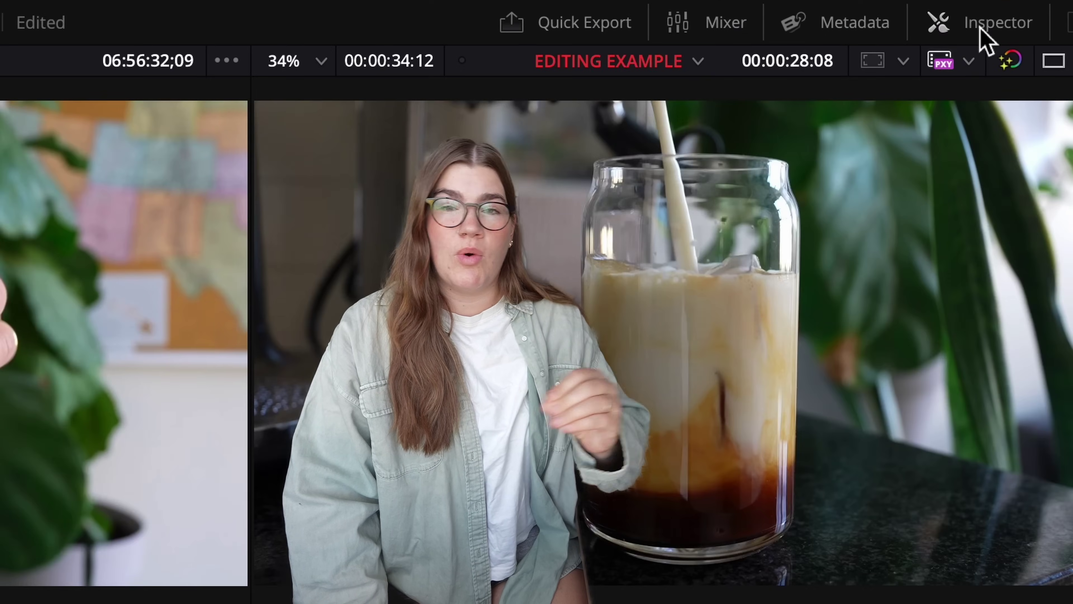
click(981, 26)
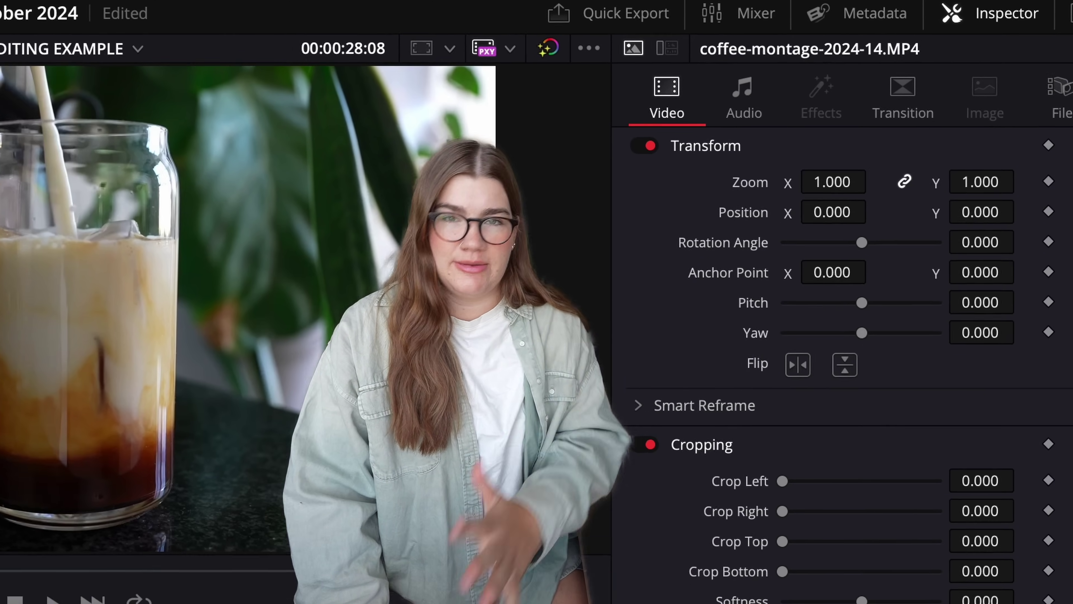
drag(830, 215, 861, 216)
drag(855, 159, 841, 159)
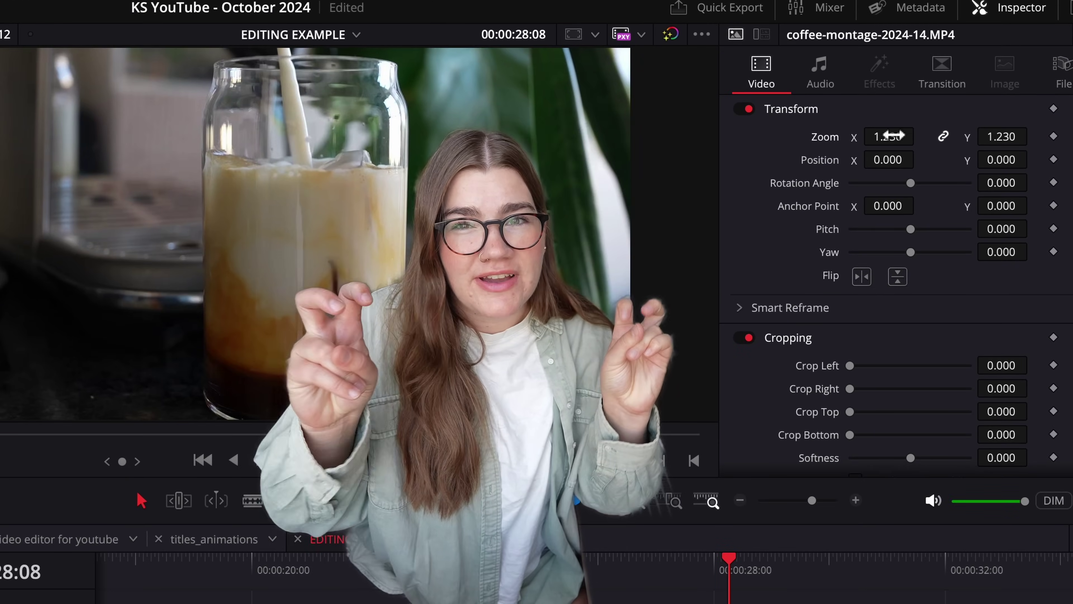
drag(899, 158, 893, 183)
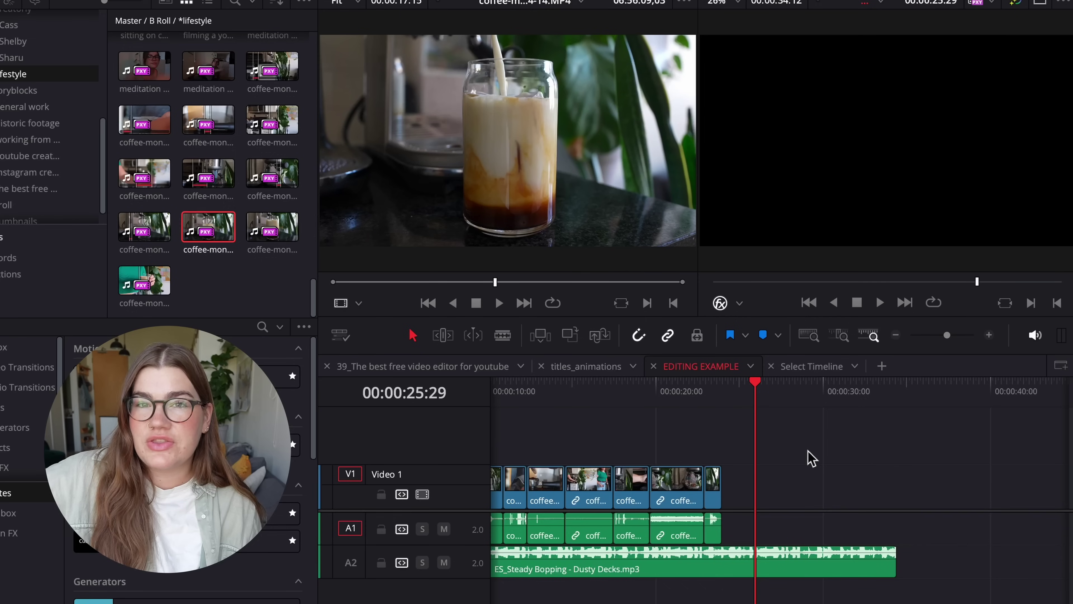
- Append coffee-montage-2024-13 to the timeline end, trim its end shorter, and park the playhead at 28:24
drag(231, 250, 786, 488)
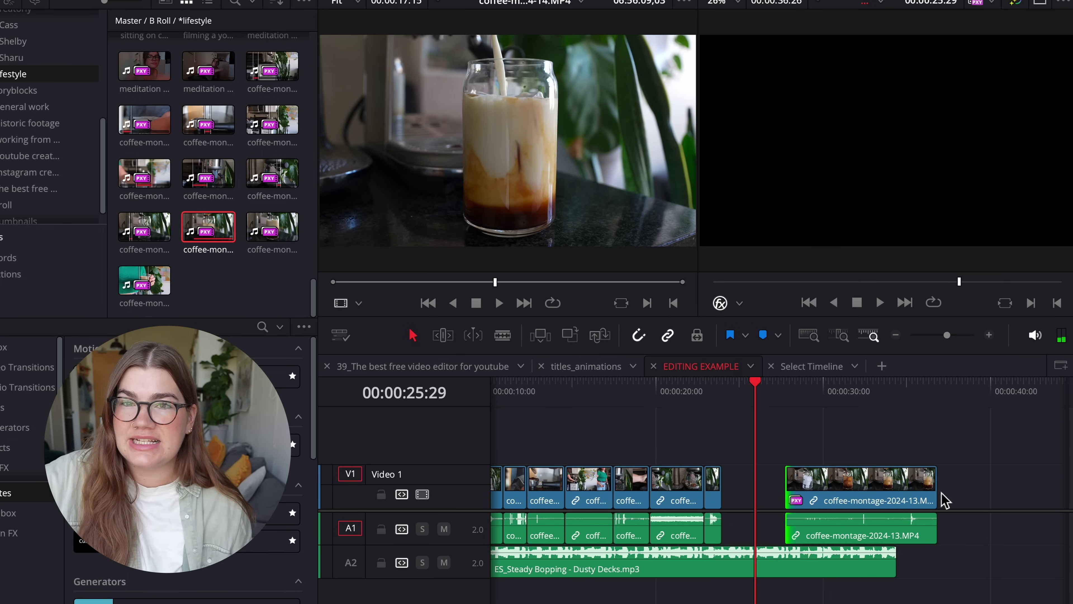
drag(936, 492, 852, 492)
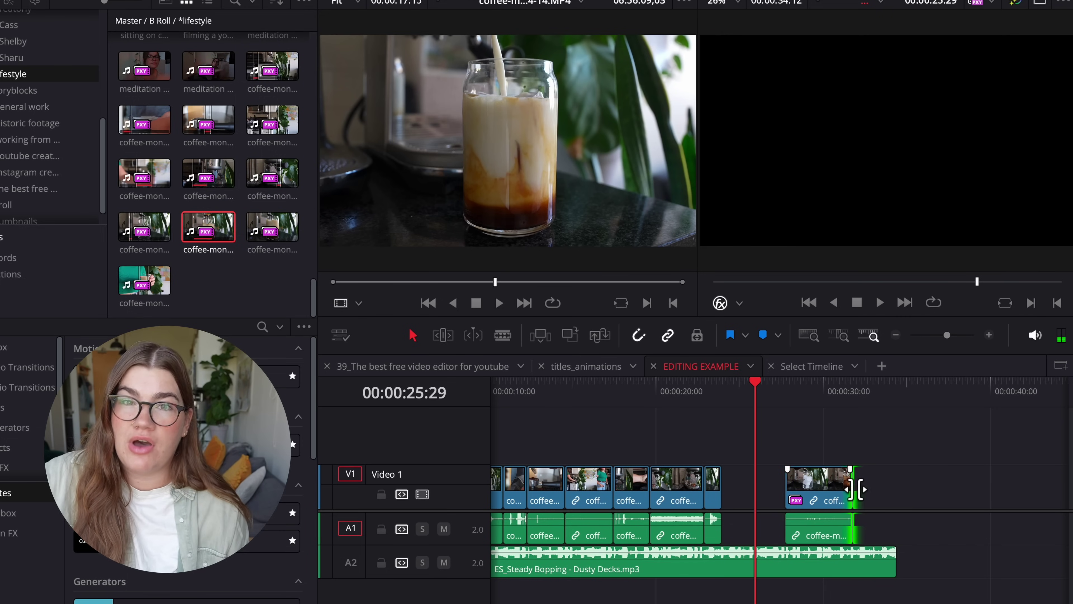
click(804, 395)
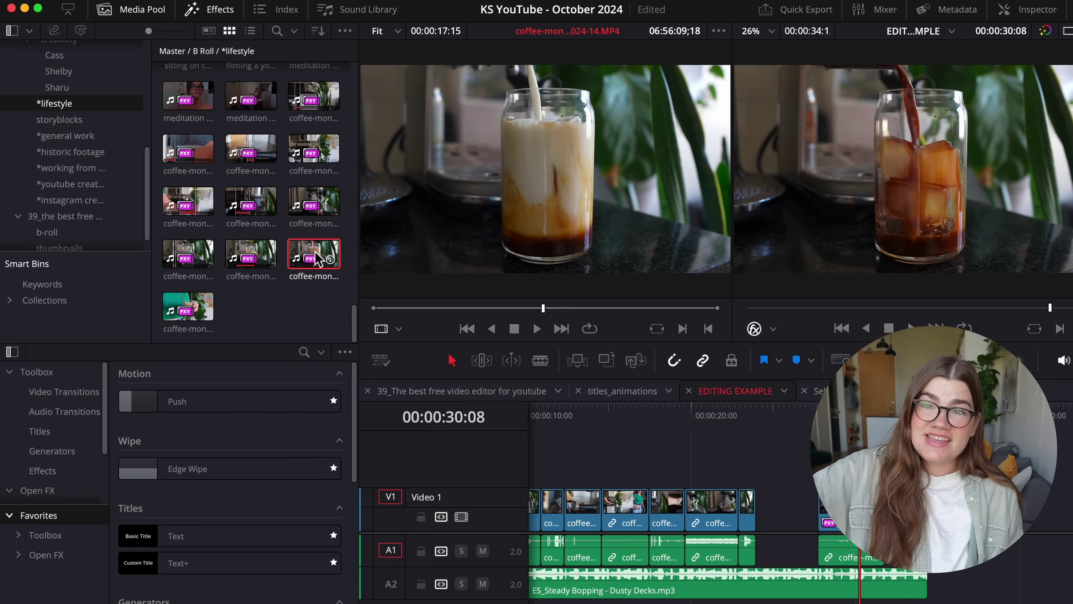
- Load another coffee clip at a chosen start point and add its video to V1 and its audio to A1 separately
drag(313, 254, 509, 214)
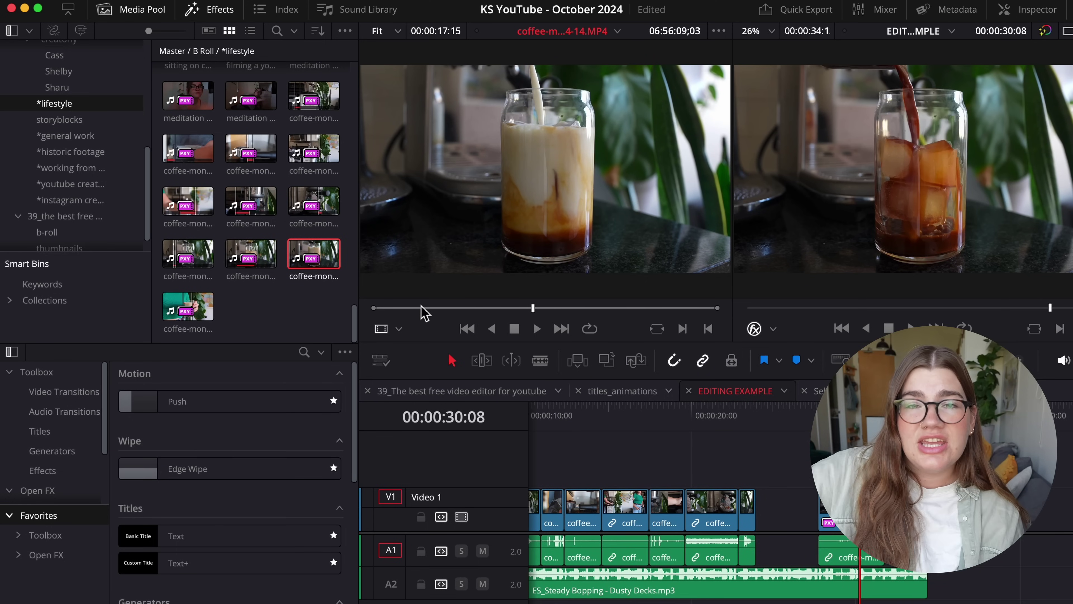
drag(424, 312, 459, 316)
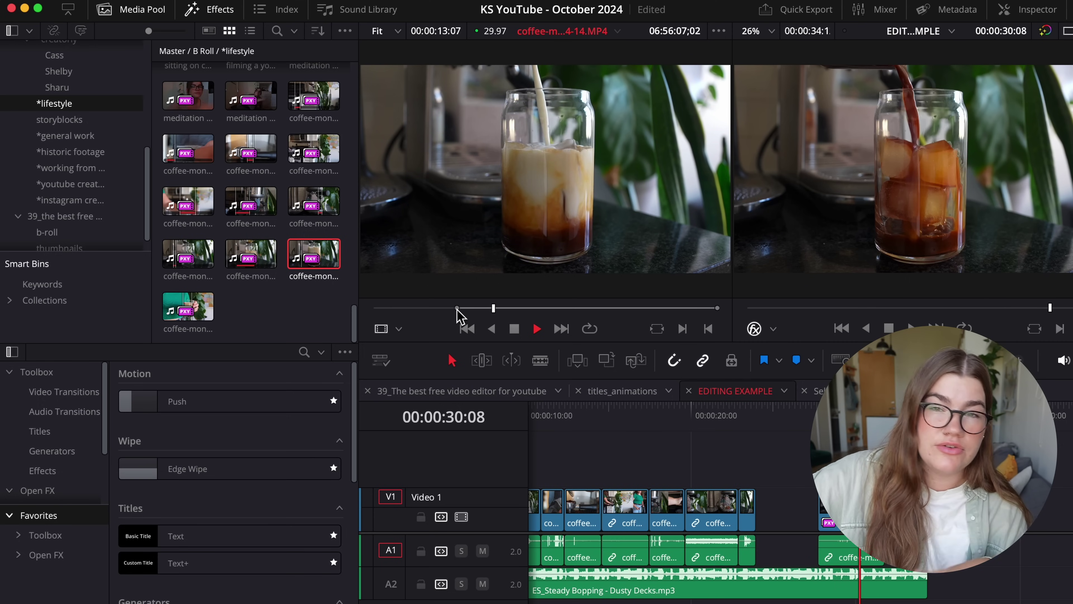
mouse_move(504, 249)
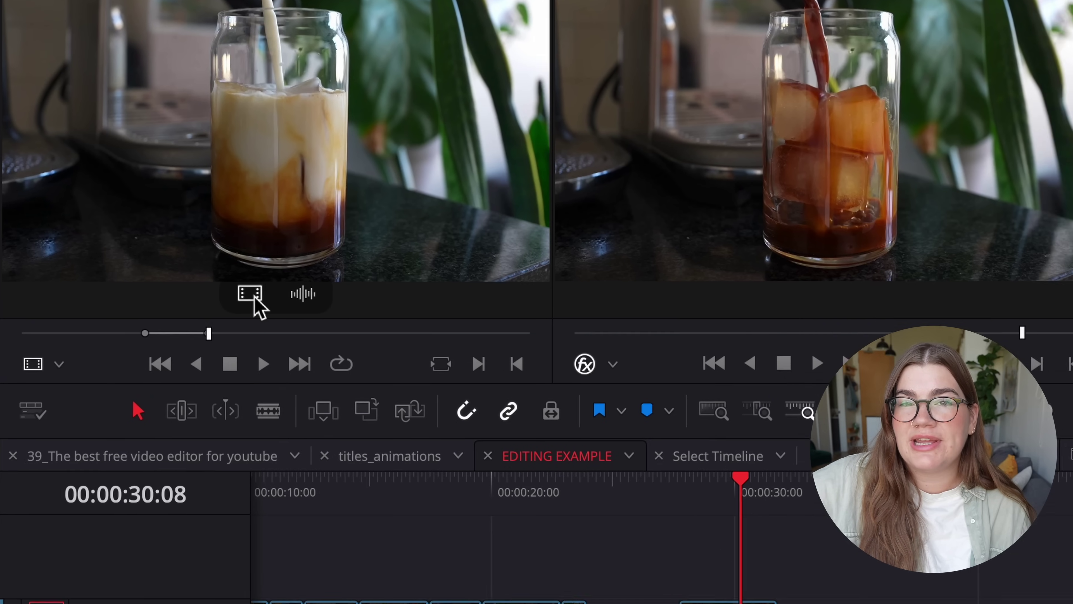
drag(255, 298, 808, 603)
drag(604, 412, 604, 412)
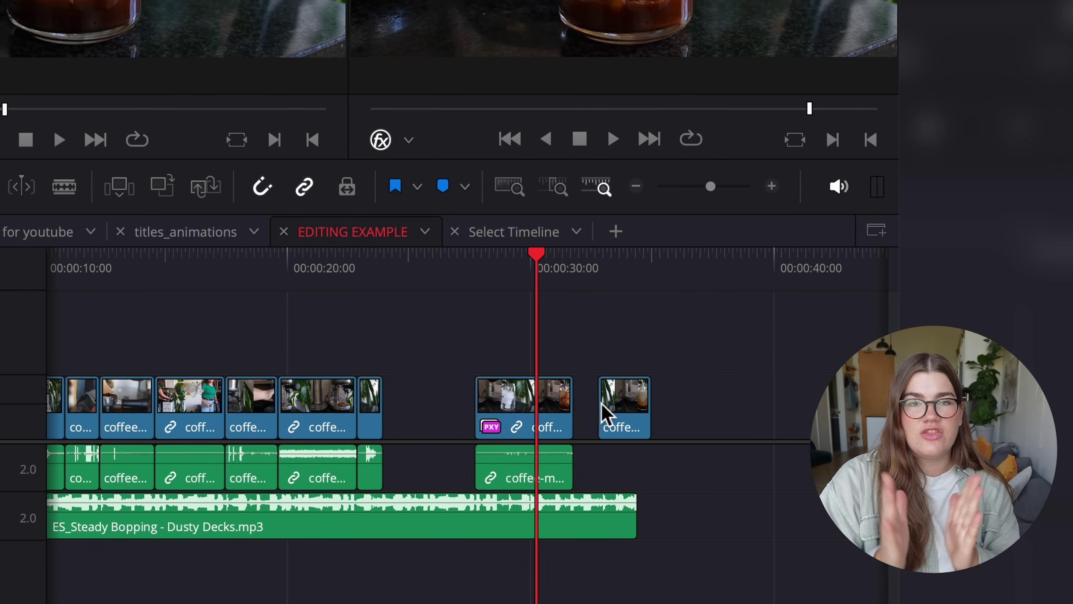
mouse_move(112, 65)
drag(100, 72, 680, 439)
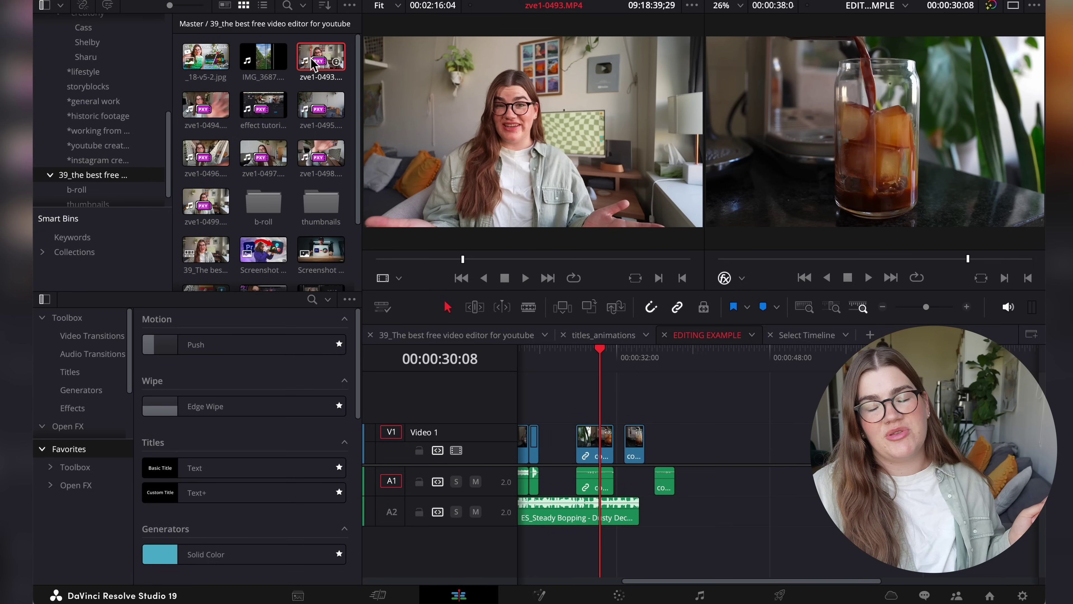
drag(321, 57, 705, 451)
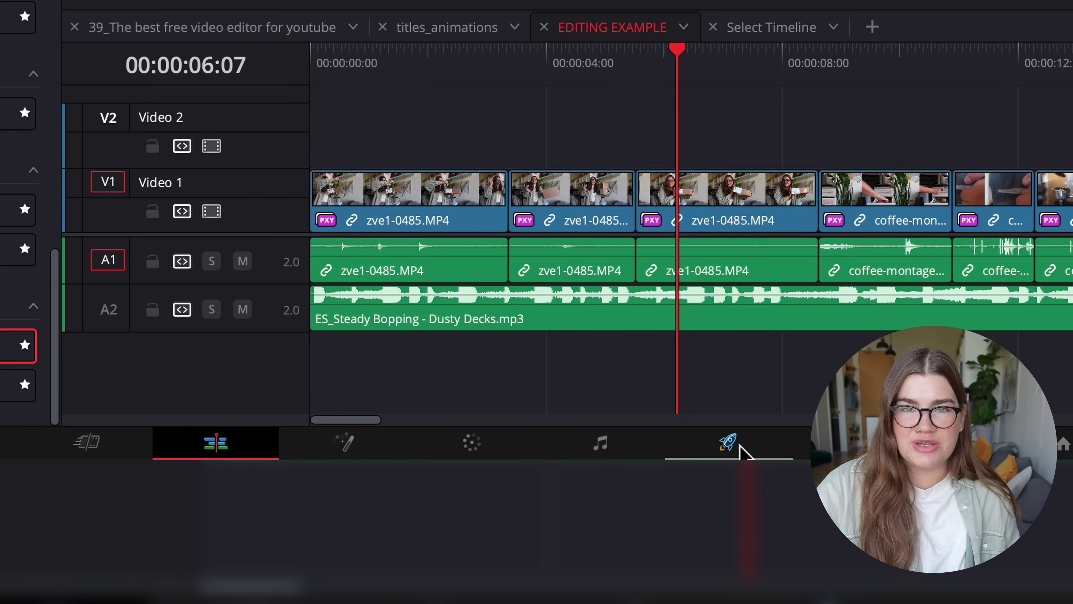
- On the Deliver page, queue EDITING EXAMPLE as Job 1, a QuickTime H.264 3840x2160 .mov
click(739, 448)
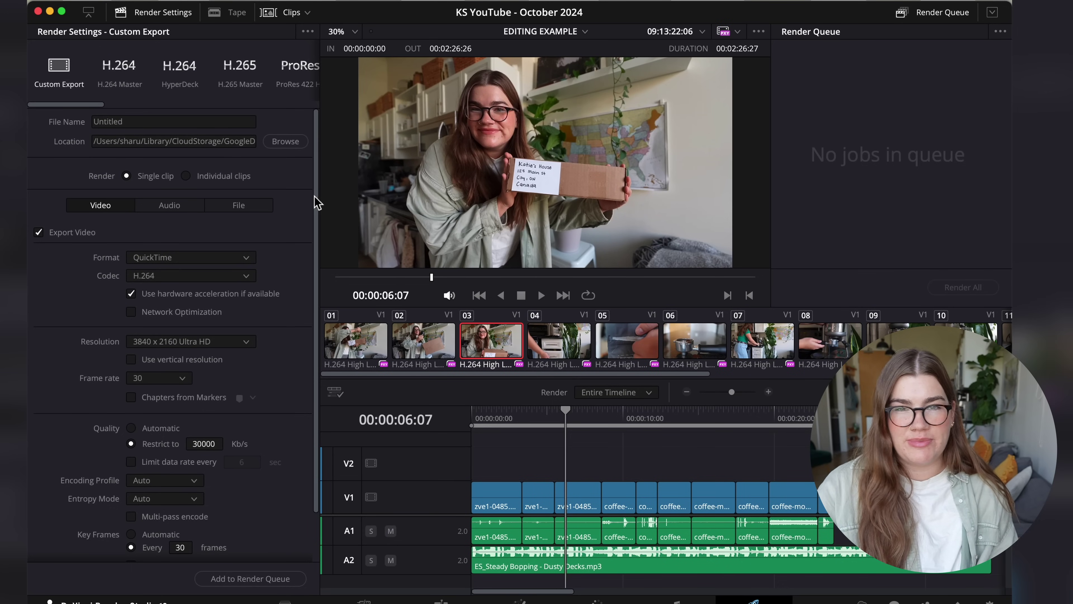
scroll(277, 146, down, 3)
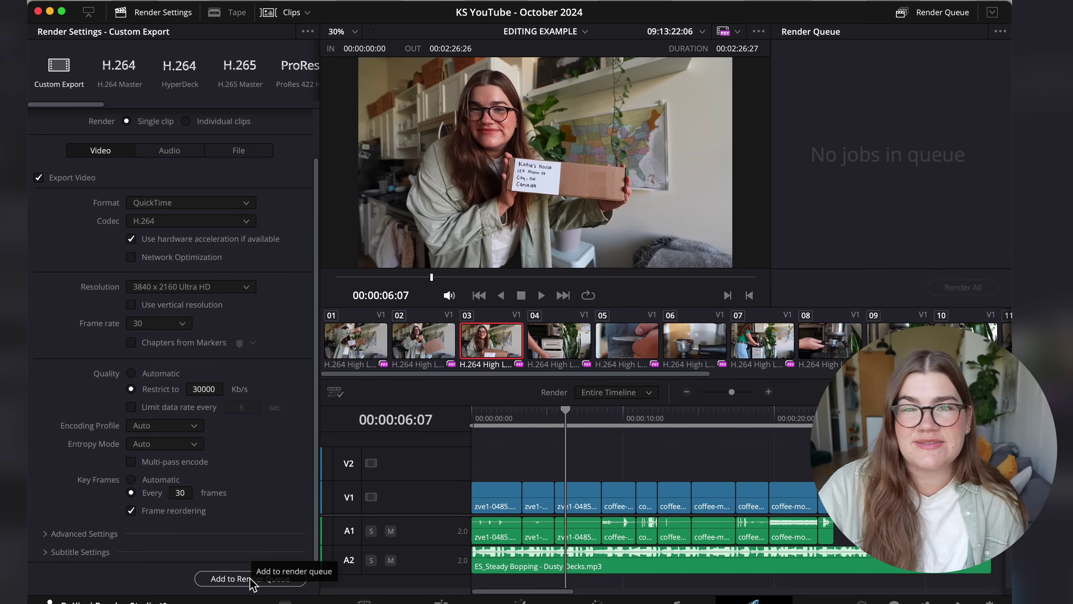
click(252, 580)
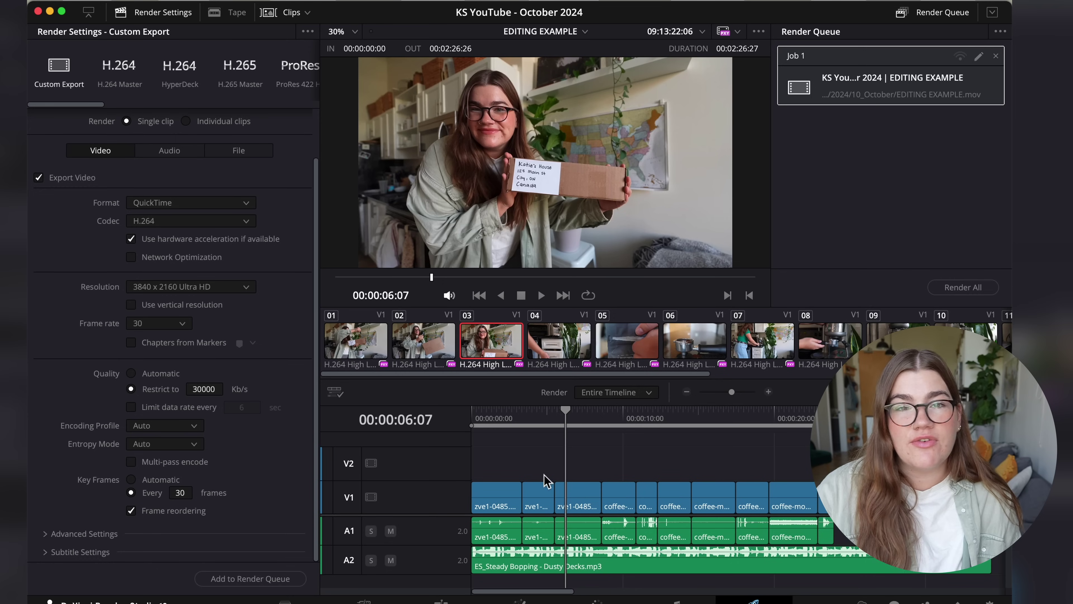